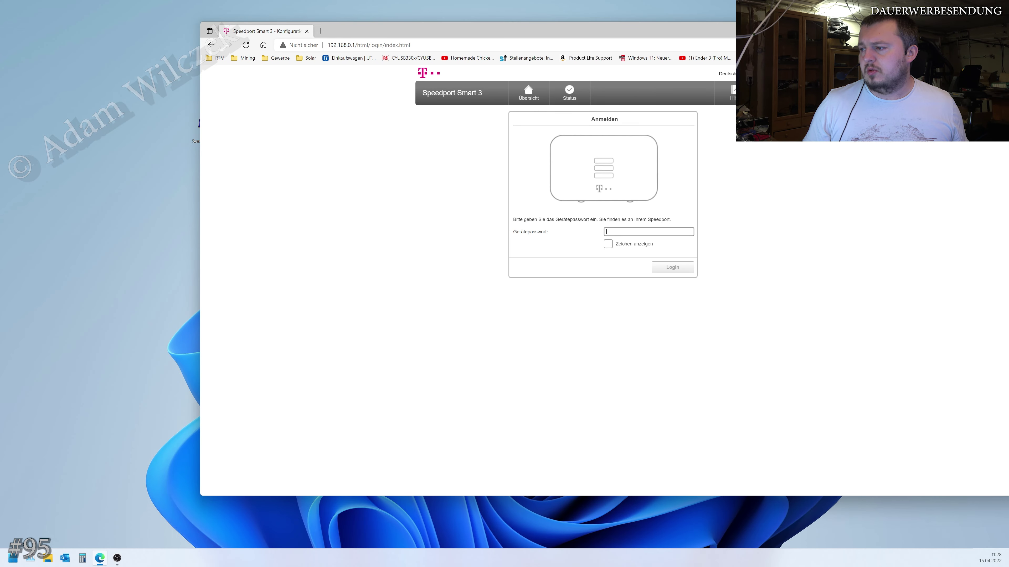
Log in to the Speedport Smart 3 with the device password and open Netzwerk > Verbundene Geräte.
key(Return)
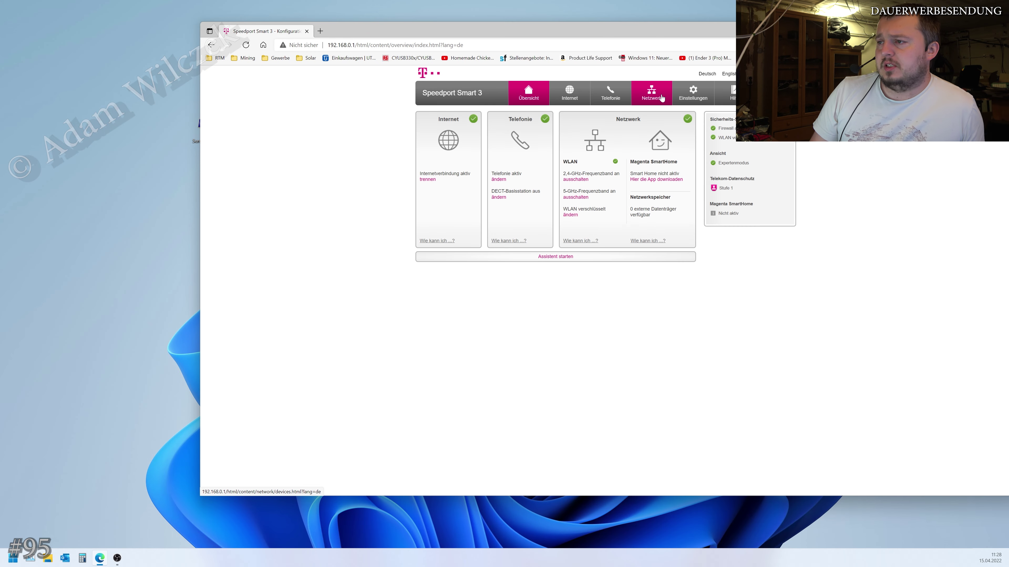
click(651, 93)
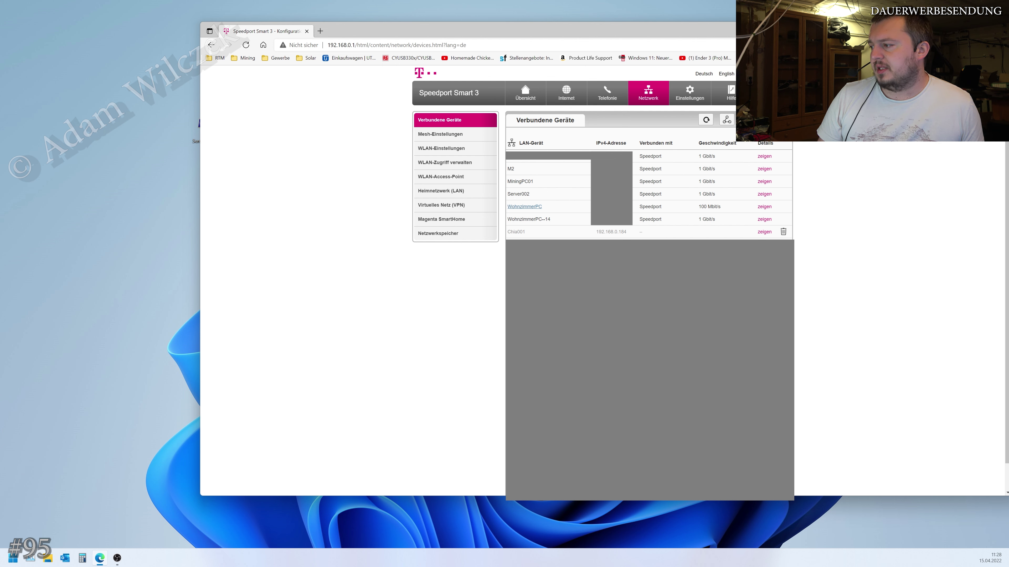
click(783, 232)
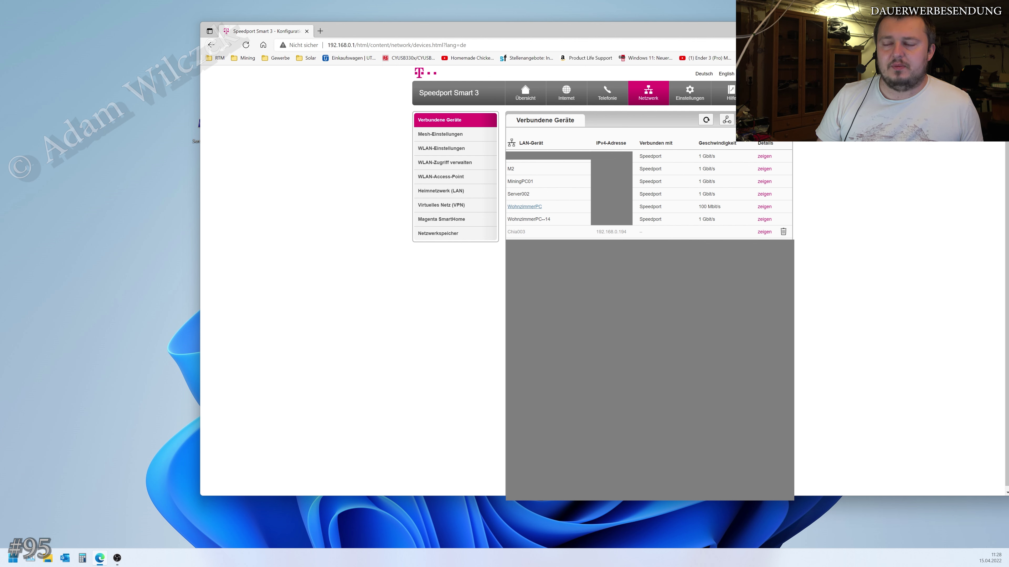
Show MiningPC01's details and tick 'Immer dieselbe IPv4-Adresse' to keep 192.168.0.119.
click(760, 182)
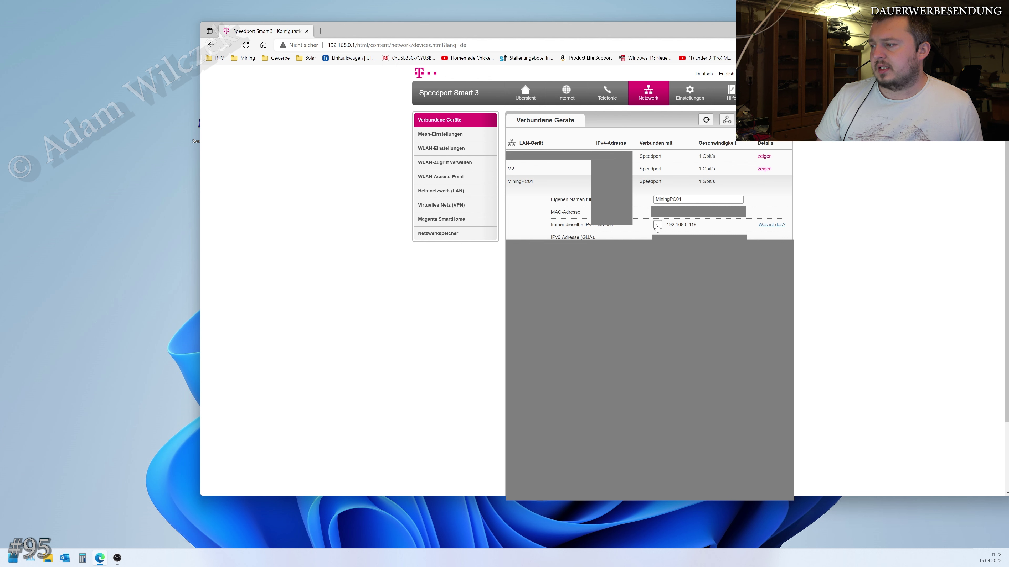
click(657, 225)
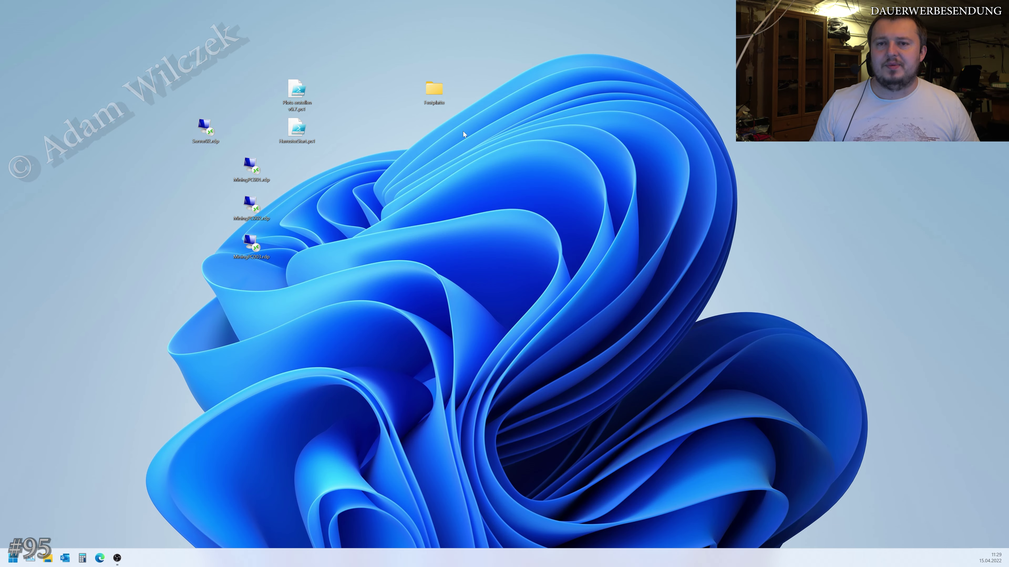
Launch the MiningPC .rdp connection and search 'remo' for 'Remoteverbindungen zu diesem Computer zulassen'.
double_click(242, 172)
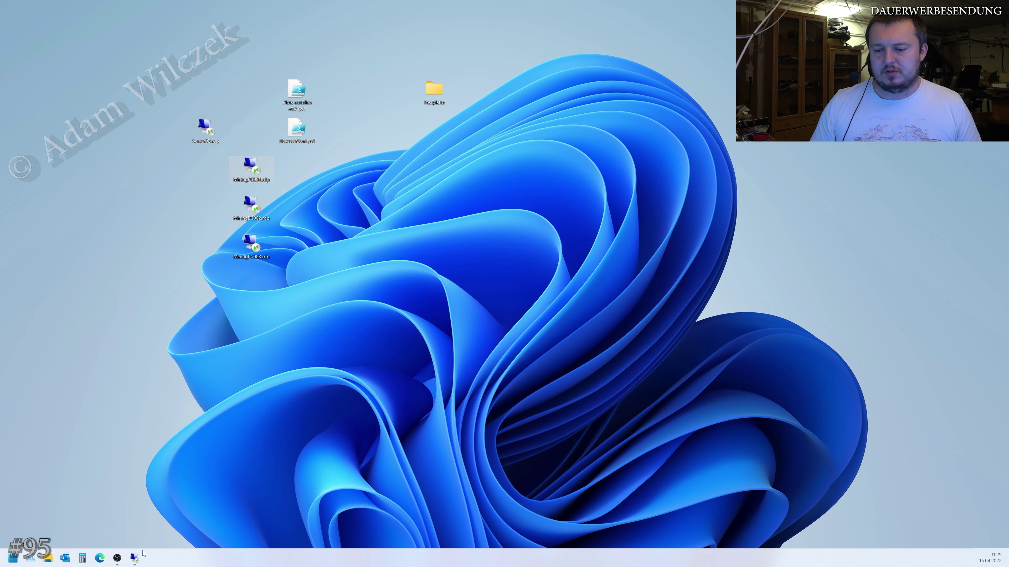
click(135, 557)
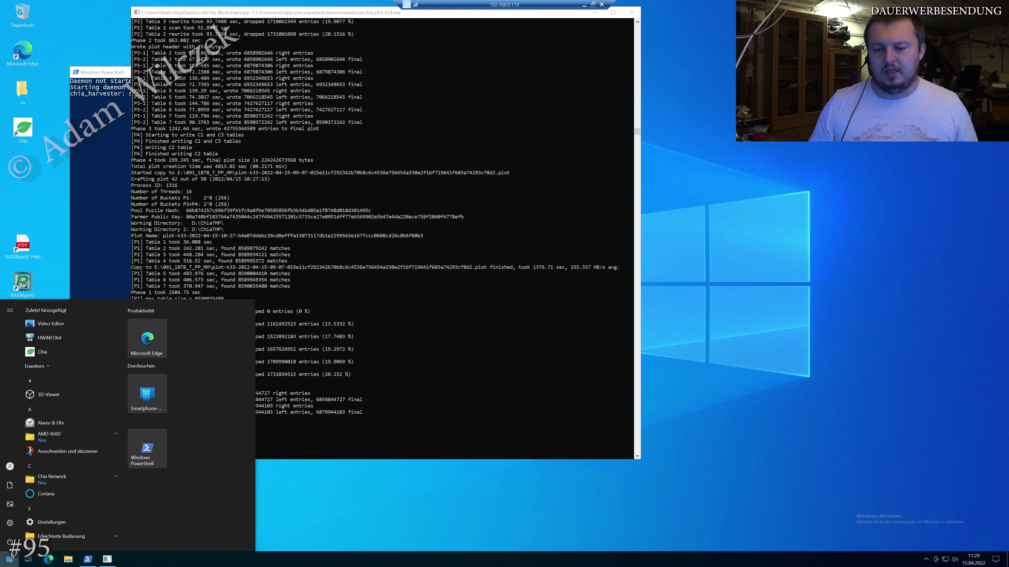
text(remo)
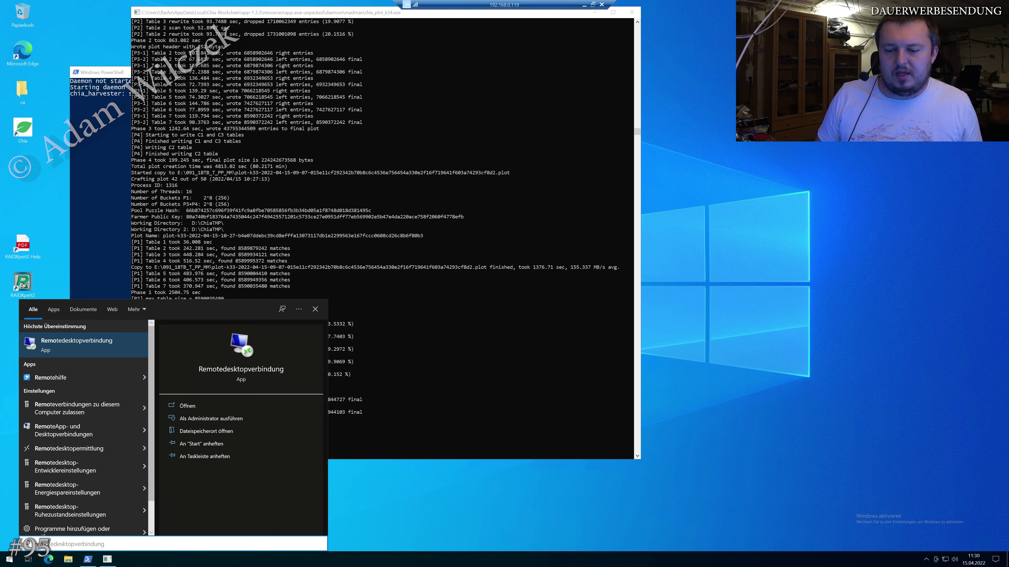
click(39, 406)
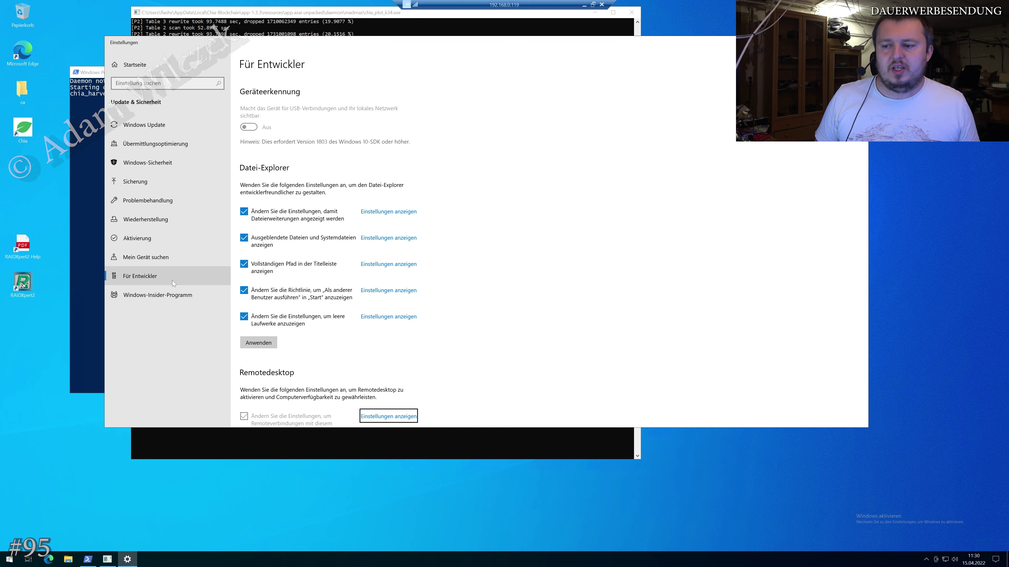
Go from the Settings home page through Update & Sicherheit to the Für Entwickler page.
scroll(169, 204, down, 3)
scroll(177, 151, up, 3)
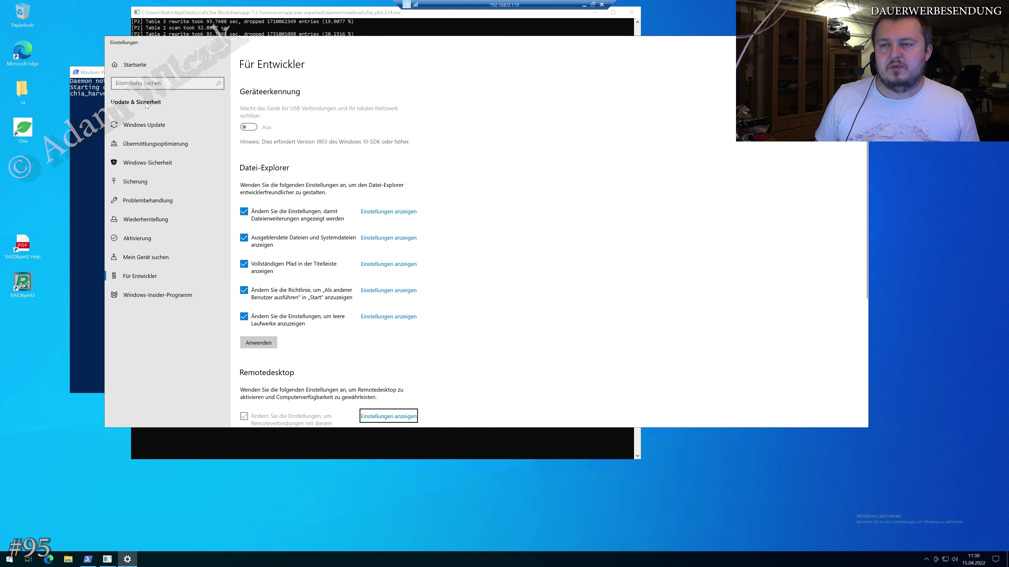
click(132, 65)
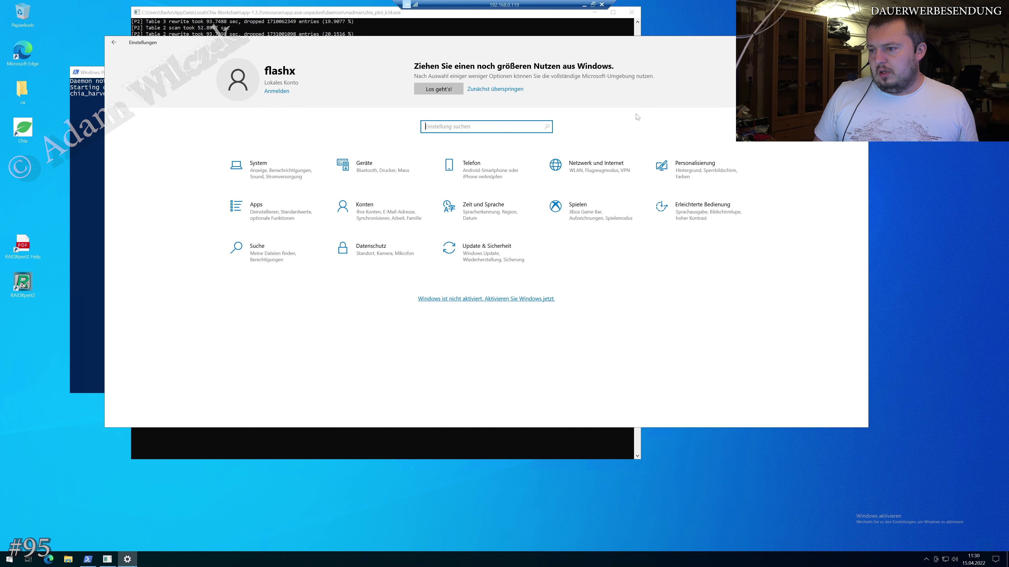
click(476, 265)
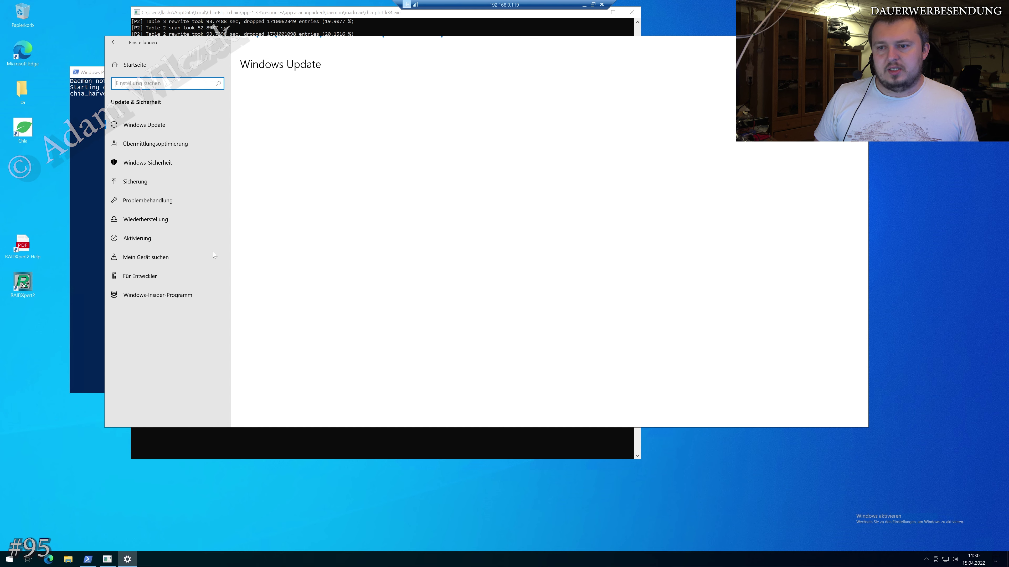
click(187, 276)
Review the Remotedesktop system properties, cancel them unchanged, and close Settings.
scroll(340, 313, down, 6)
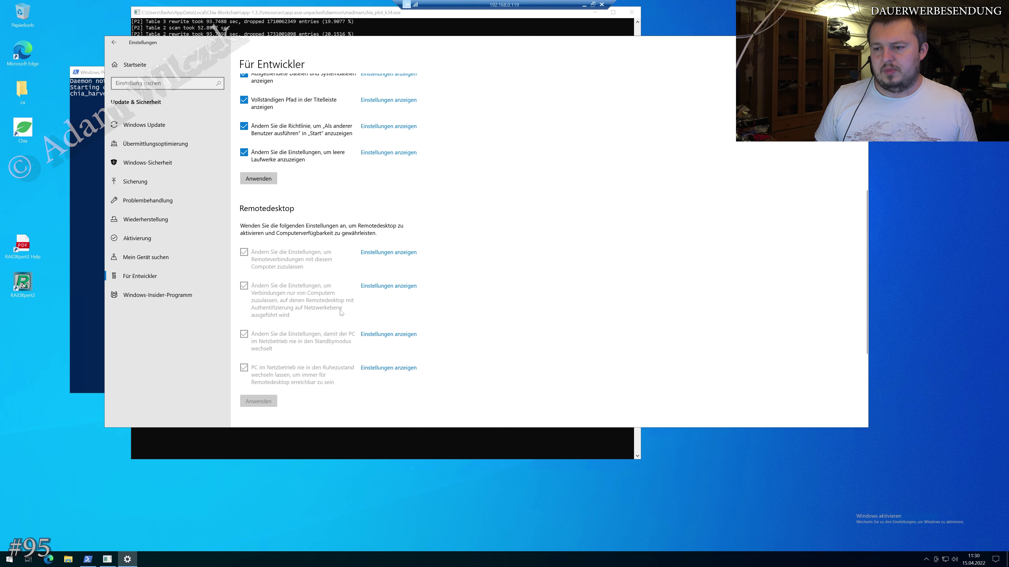
scroll(340, 313, down, 2)
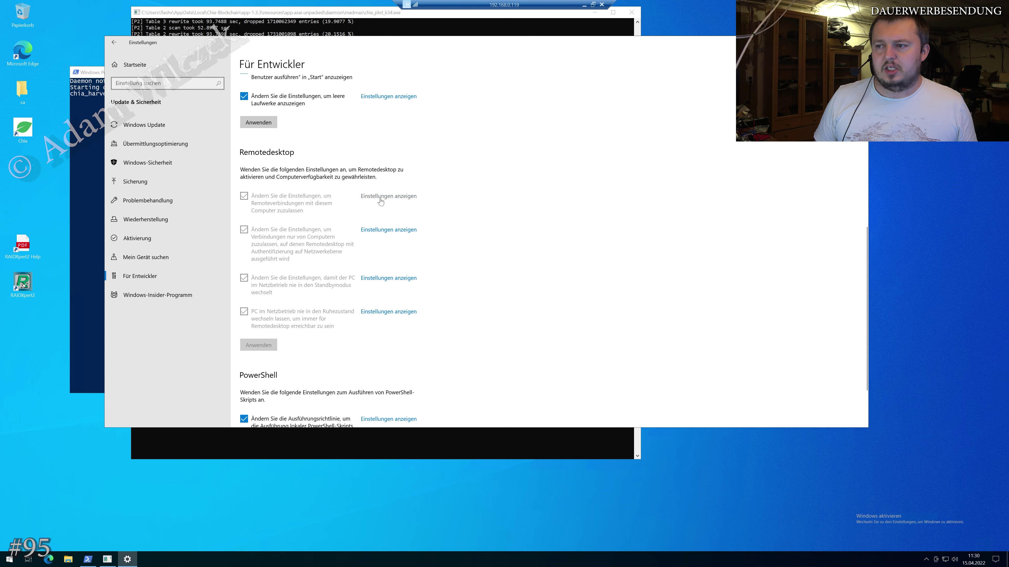
click(412, 200)
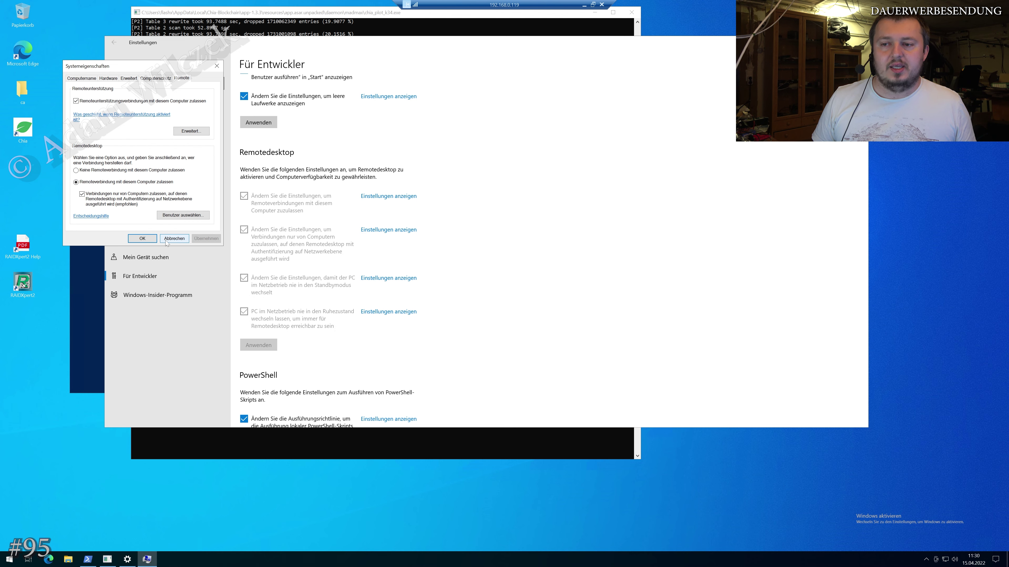
click(174, 239)
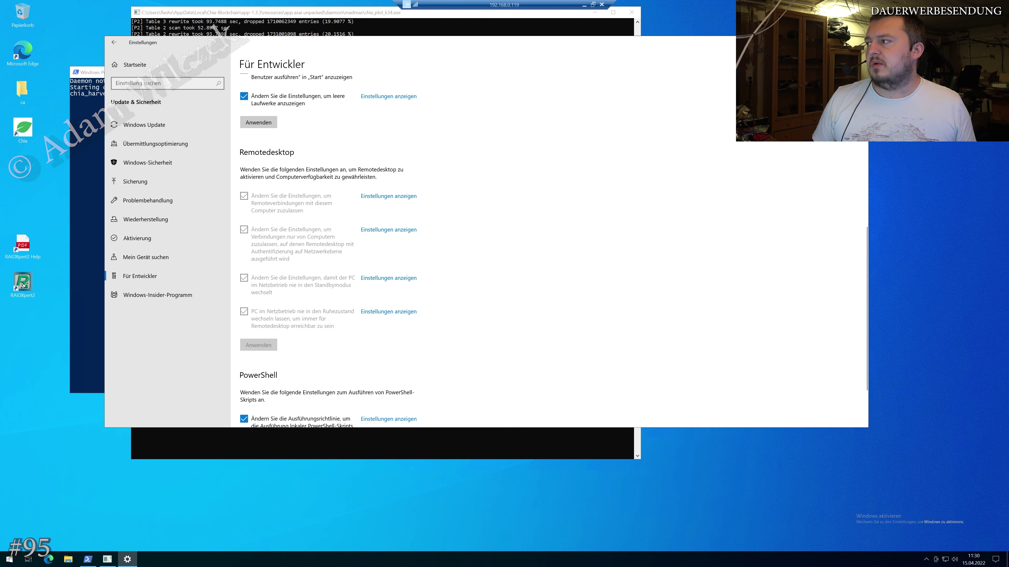
click(856, 42)
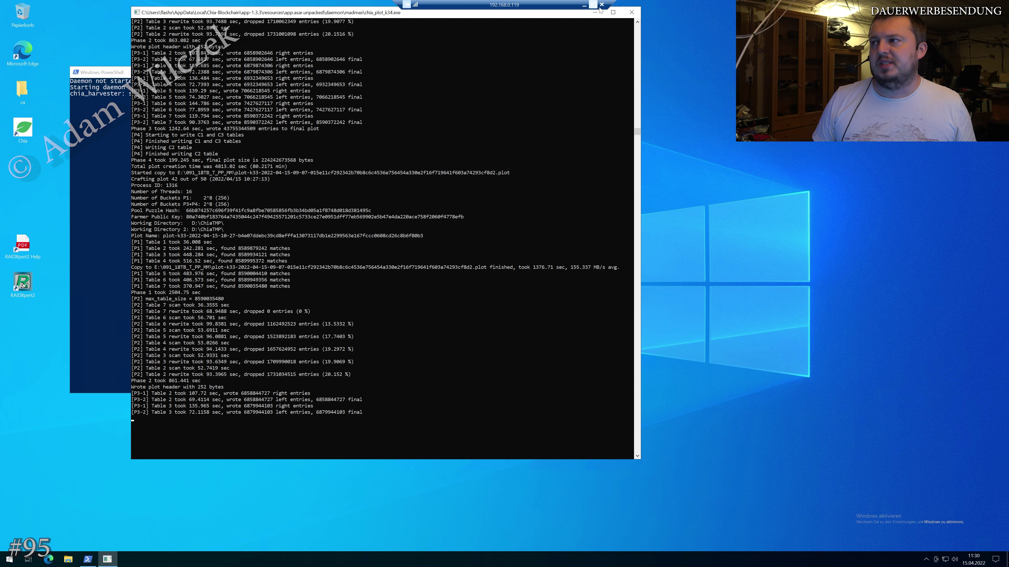
Open Windows-Sicherheit from the tray and dismiss the account protection and OneDrive backup notices.
click(926, 559)
click(932, 545)
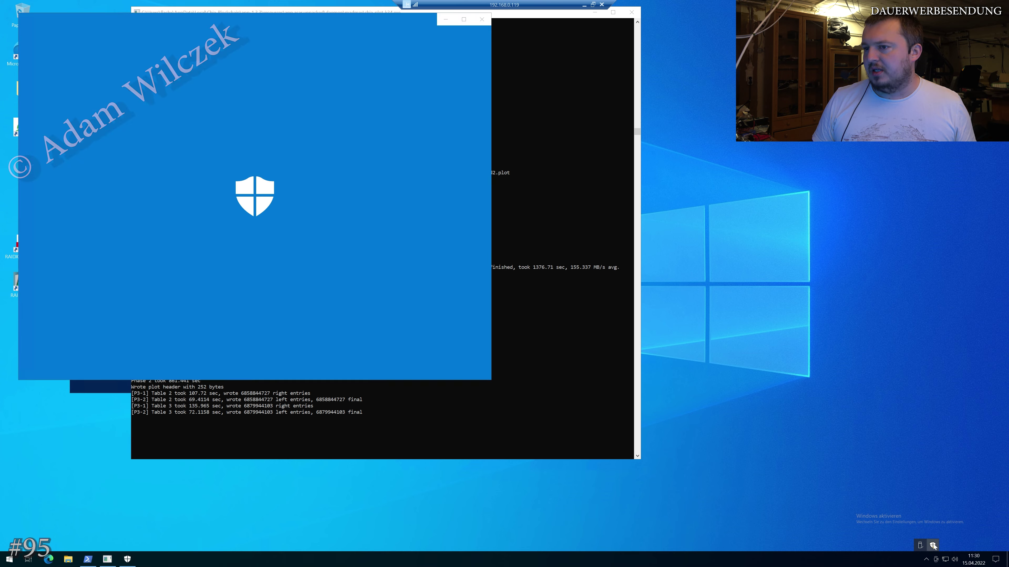
click(275, 191)
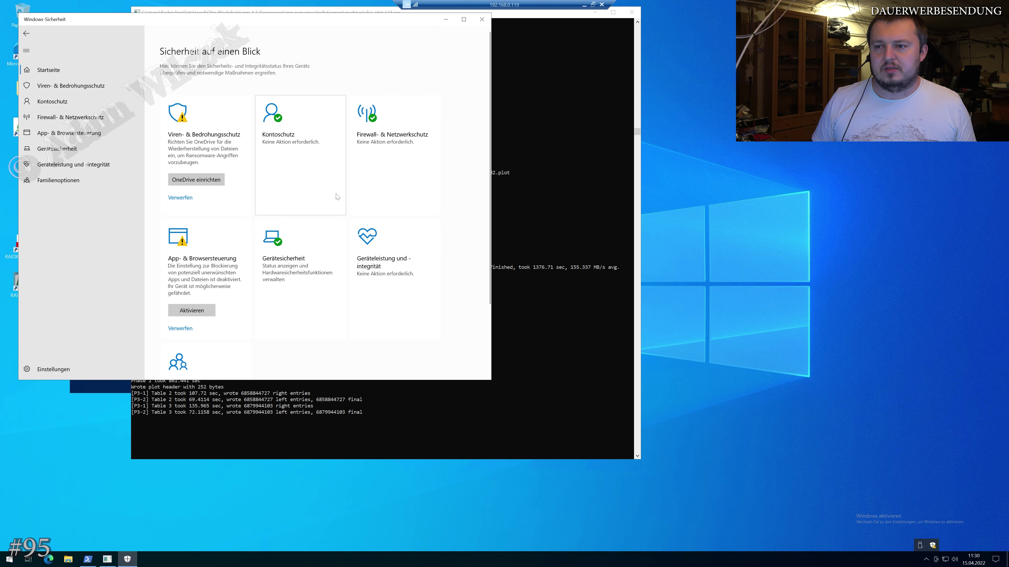
click(198, 202)
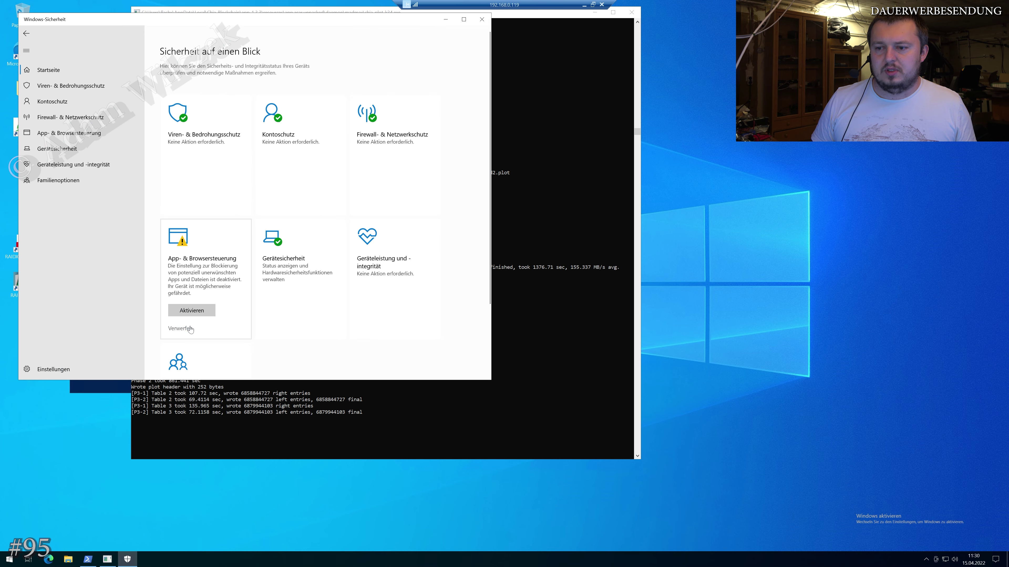
Turn on blocking of potentially unwanted apps, confirm the admin prompt, and close Windows-Sicherheit.
click(199, 310)
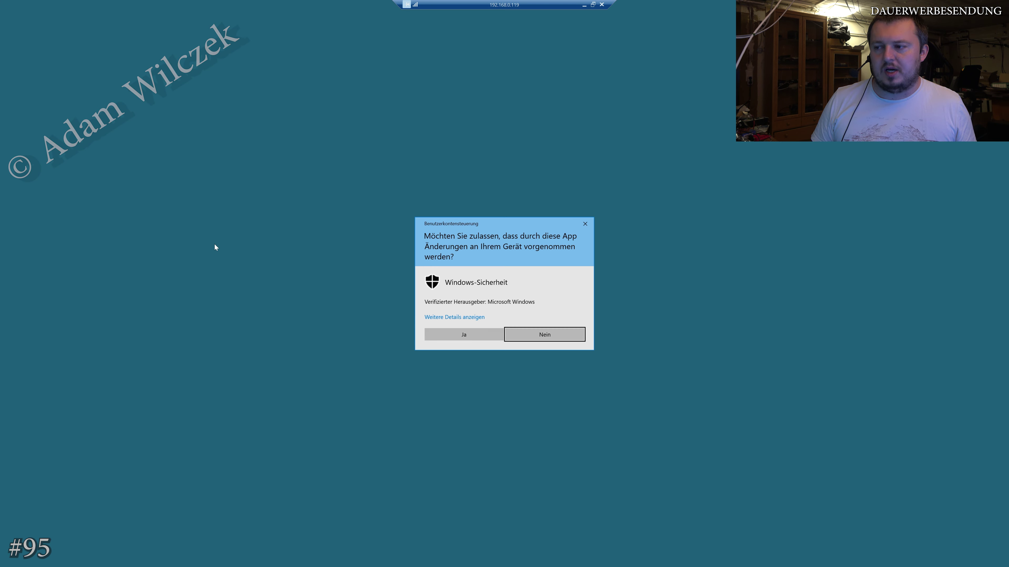
click(474, 338)
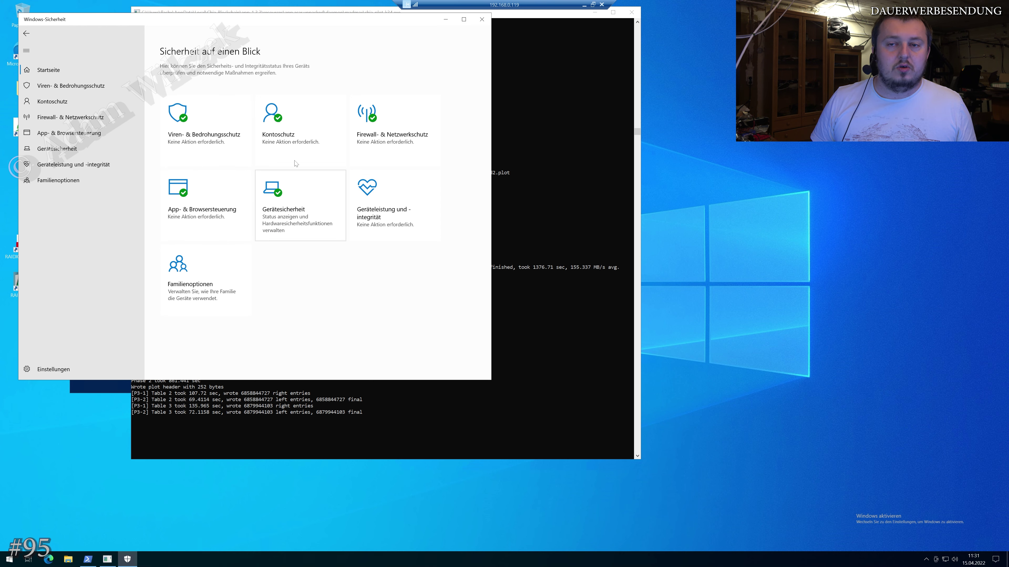
click(482, 19)
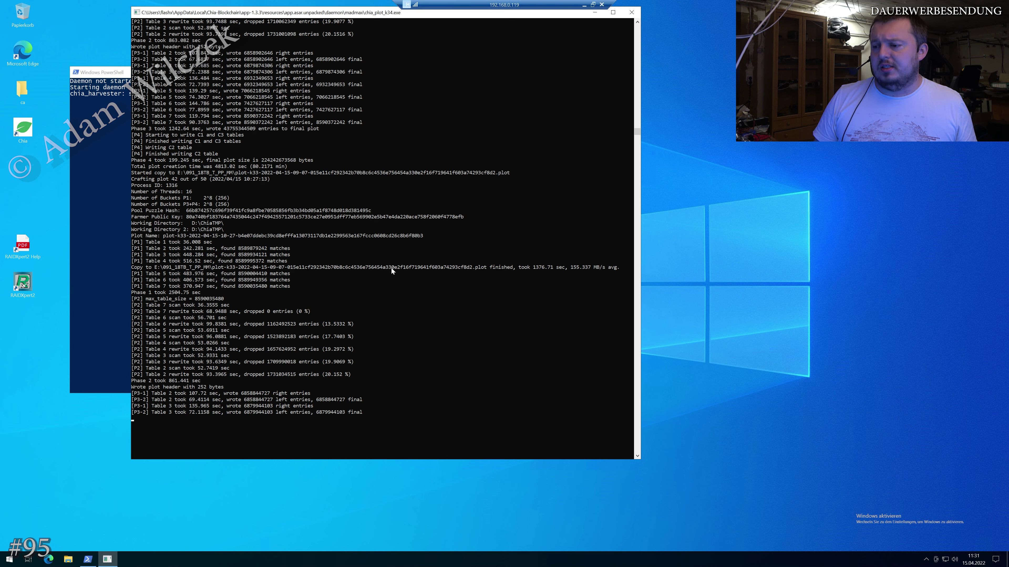
Close the remote session and start Remotedesktopverbindung via 'rem' with all options shown.
click(603, 4)
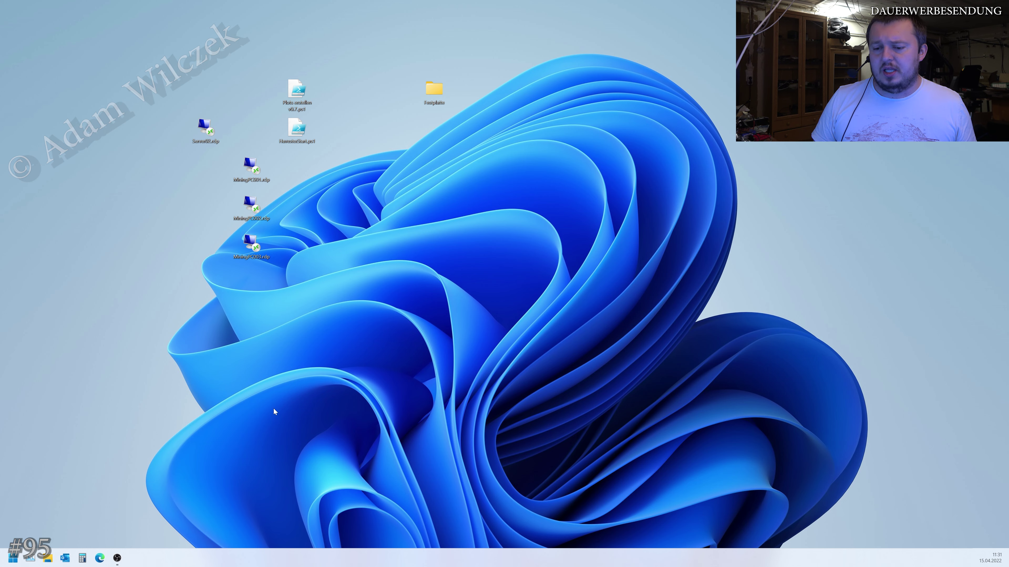
click(248, 241)
key(super)
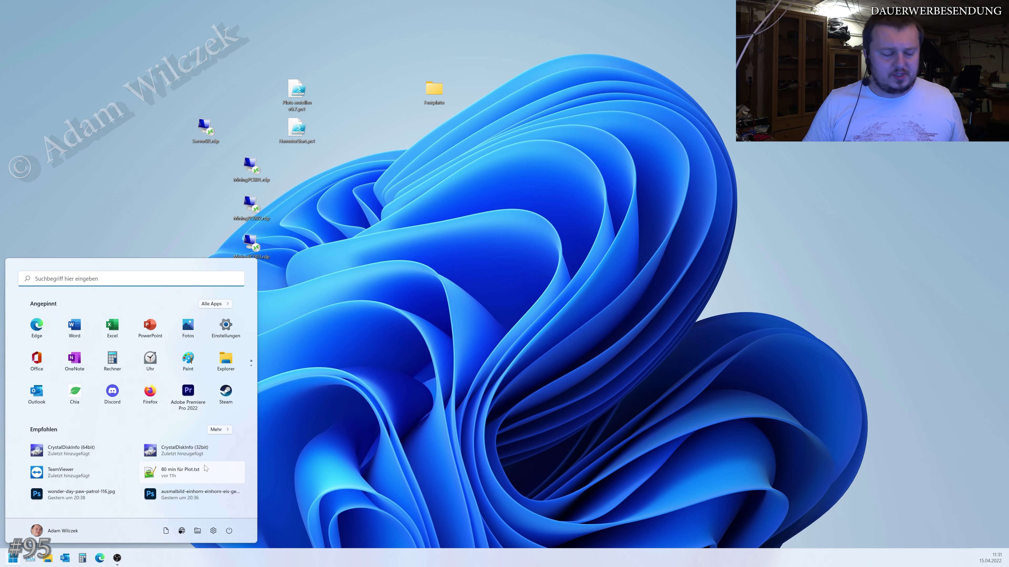
text(rem)
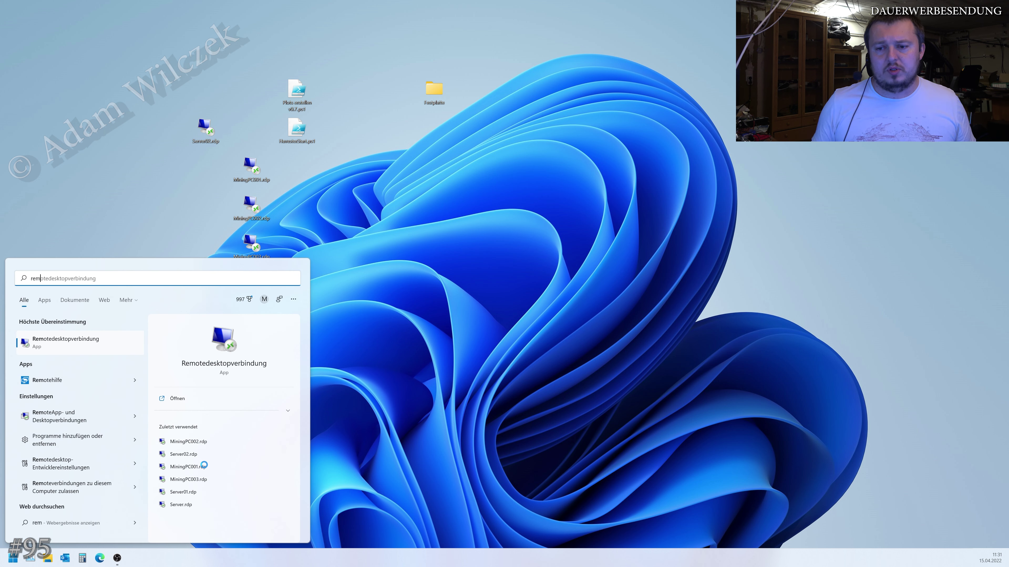
click(58, 338)
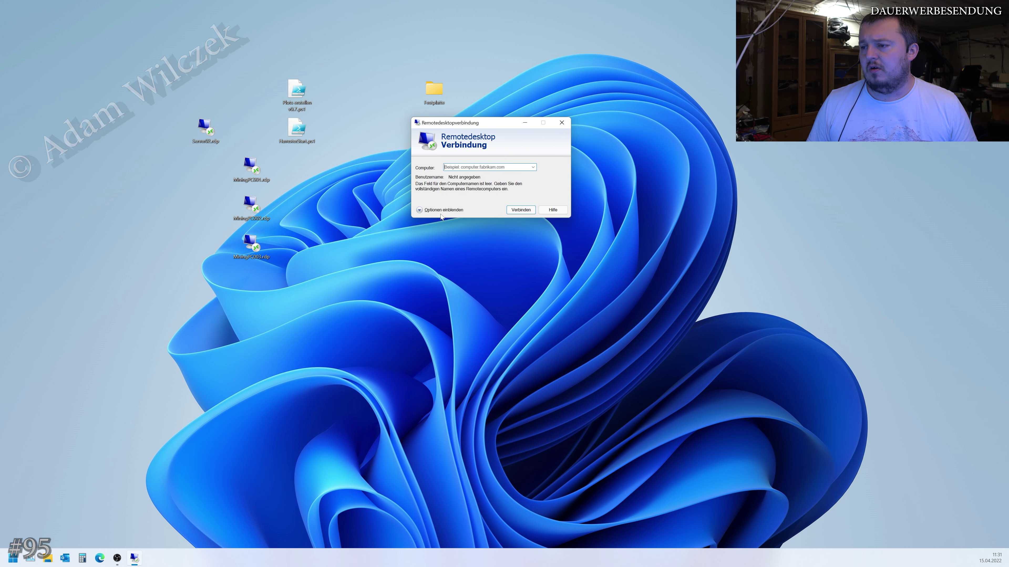
click(441, 210)
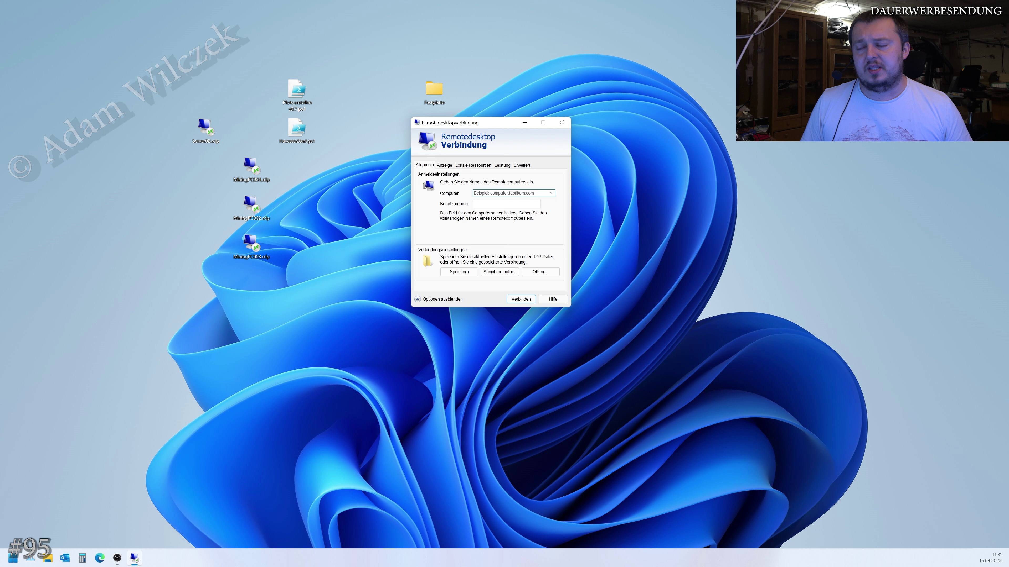
click(474, 204)
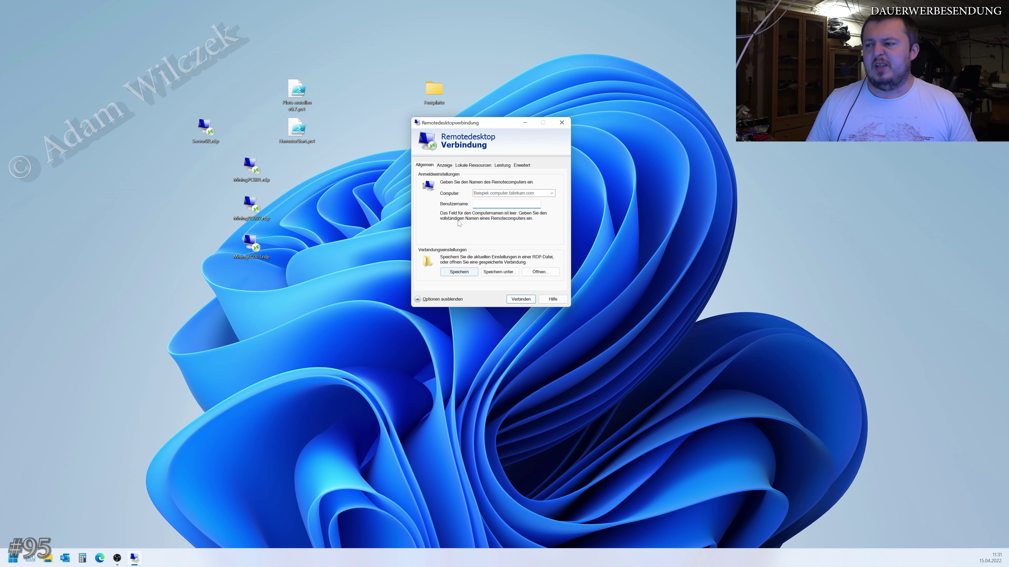
Enter 192.168.0.118 as the computer, fill in the username, and allow saving credentials.
click(513, 194)
text(192.168.0.118)
click(507, 204)
text(oiu543)
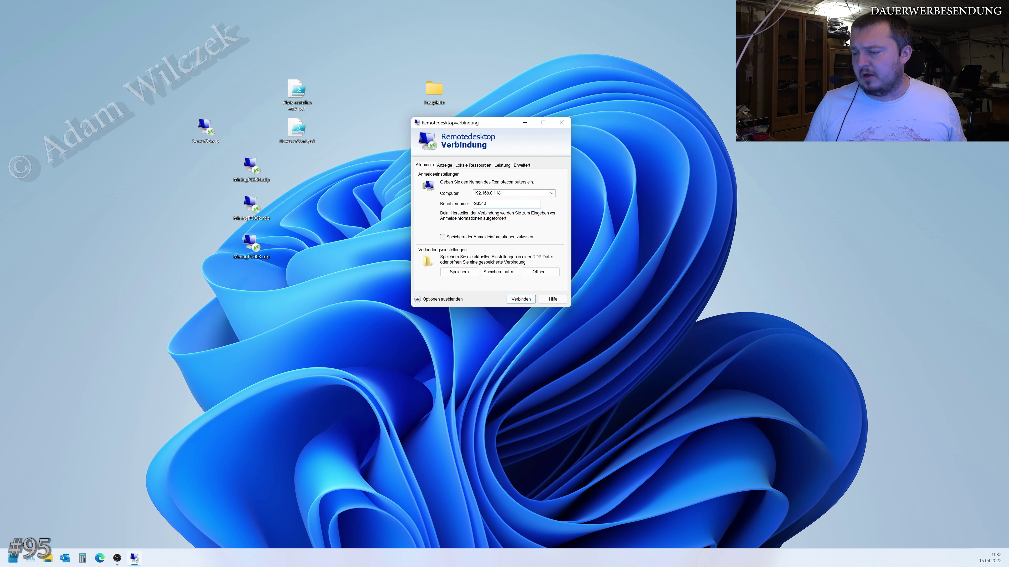
click(463, 238)
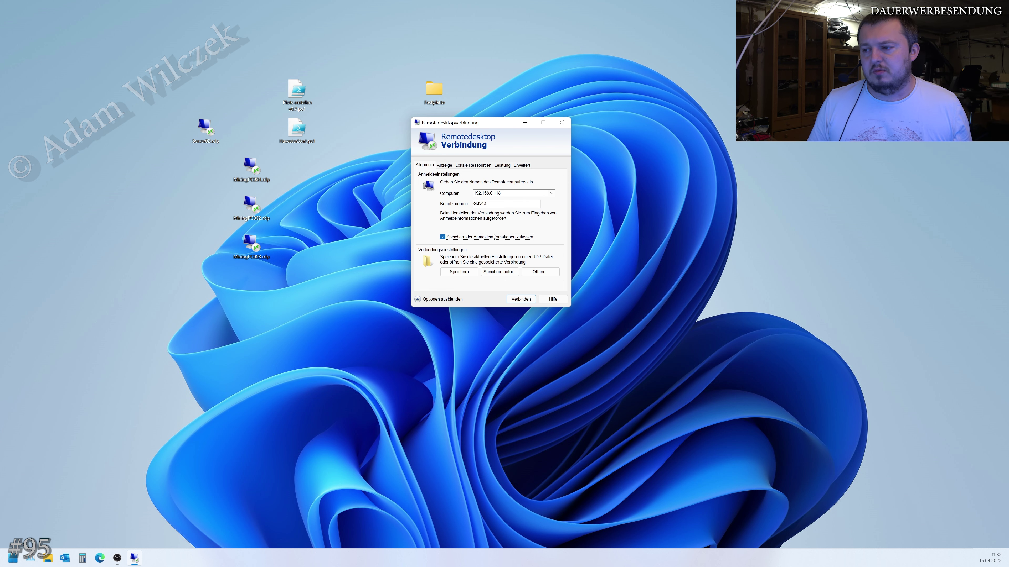
Review the Anzeige and Lokale Ressourcen tabs, including the additional devices list, without changes.
click(445, 166)
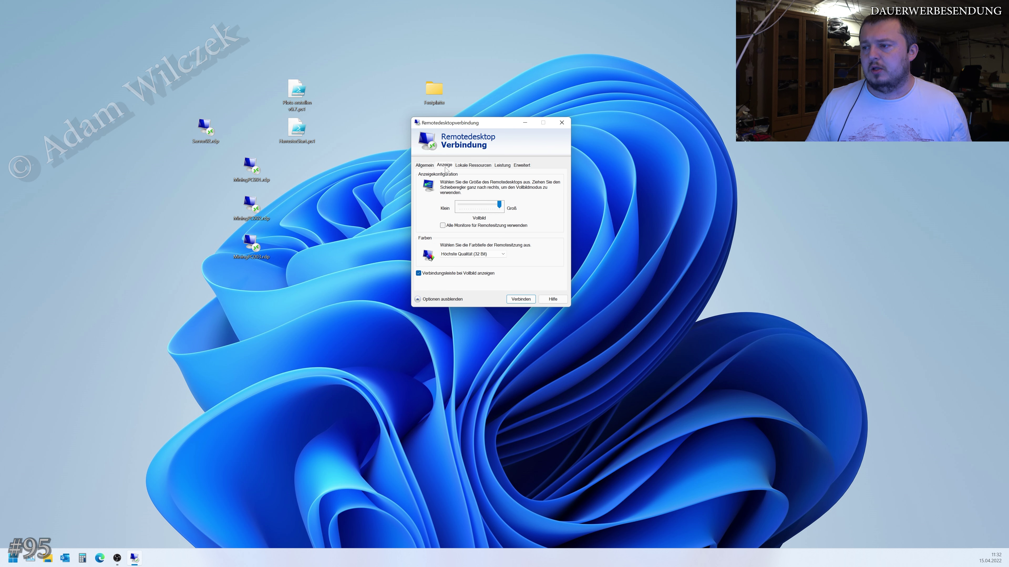
click(464, 166)
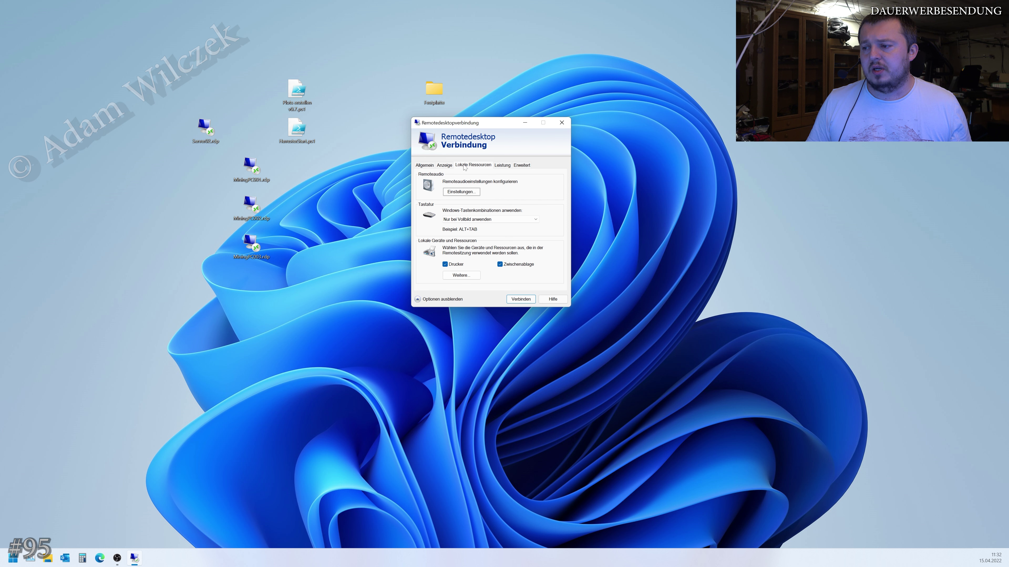
click(461, 276)
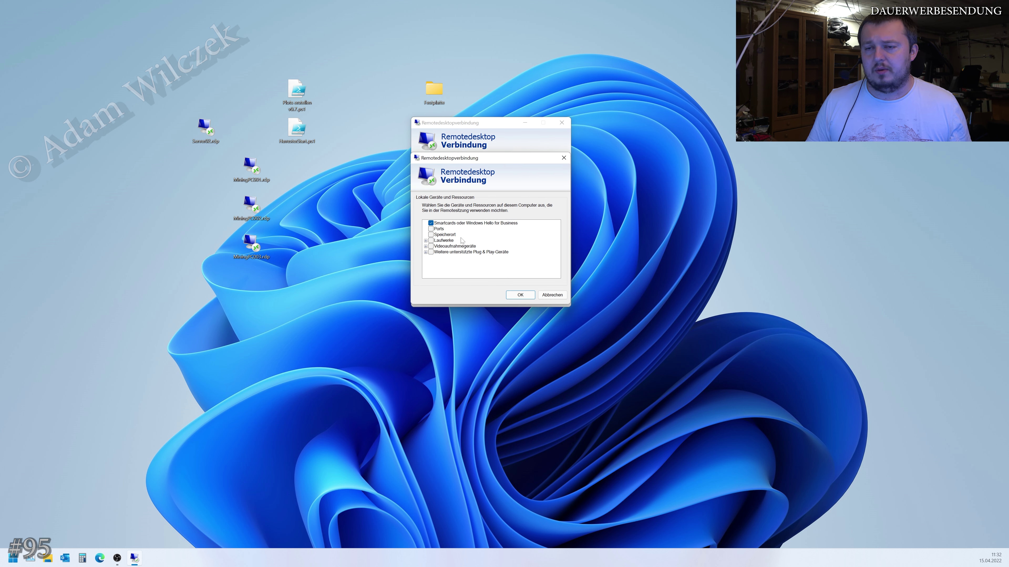
click(555, 295)
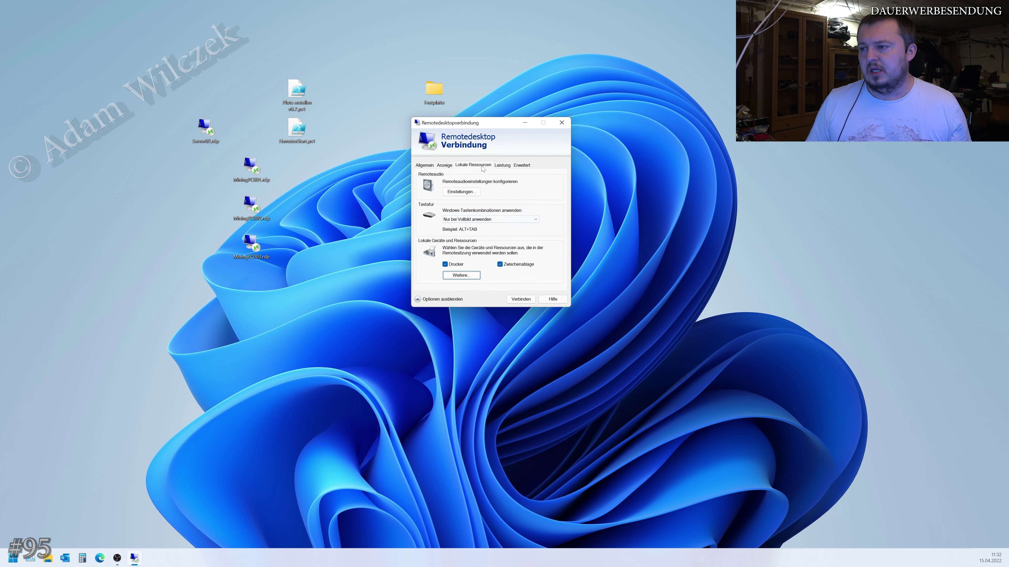
Set Leistung to LAN (10 MBit/s oder höher), check Erweitert unchanged, and return to Allgemein.
click(499, 167)
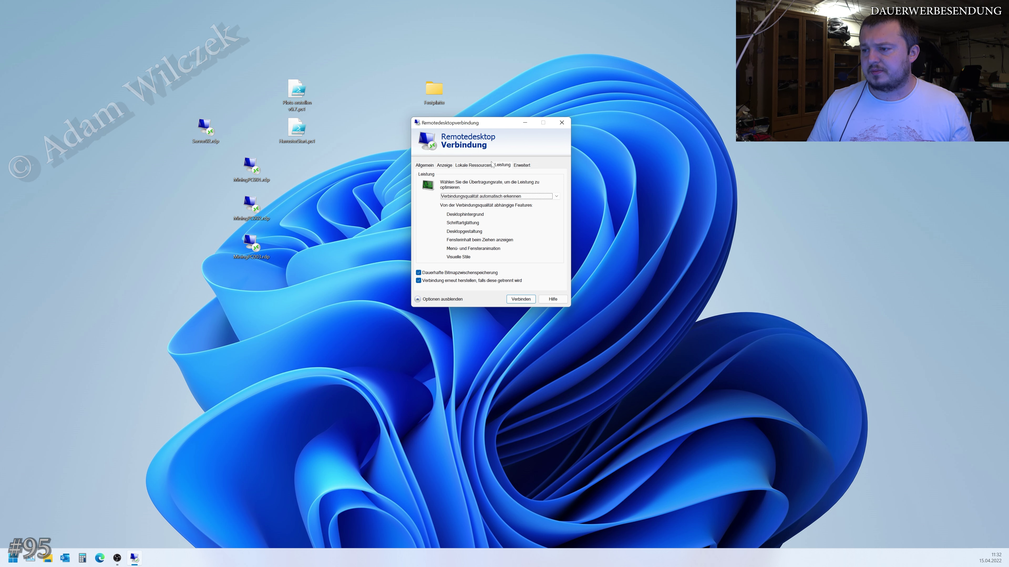
click(541, 196)
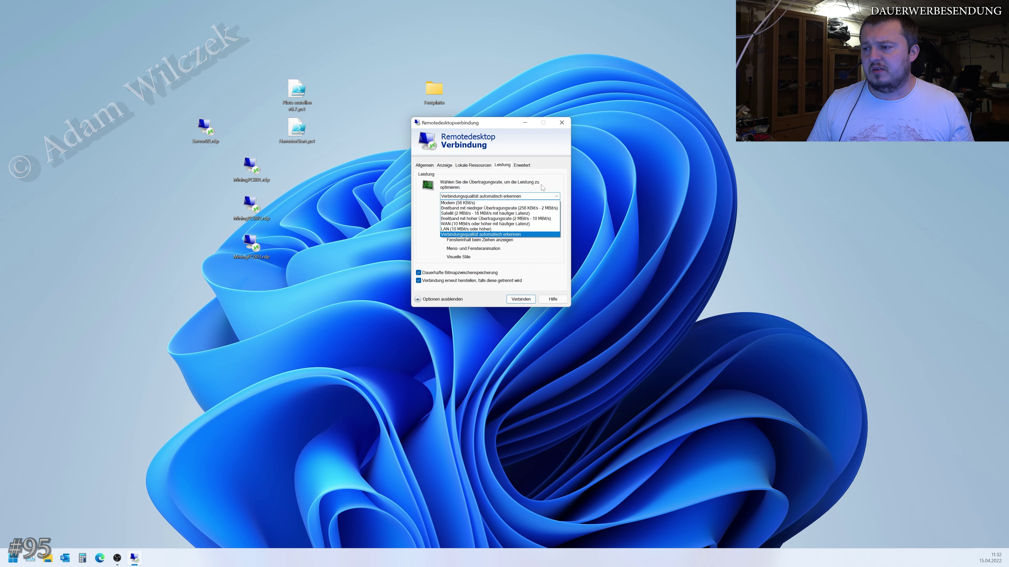
click(468, 230)
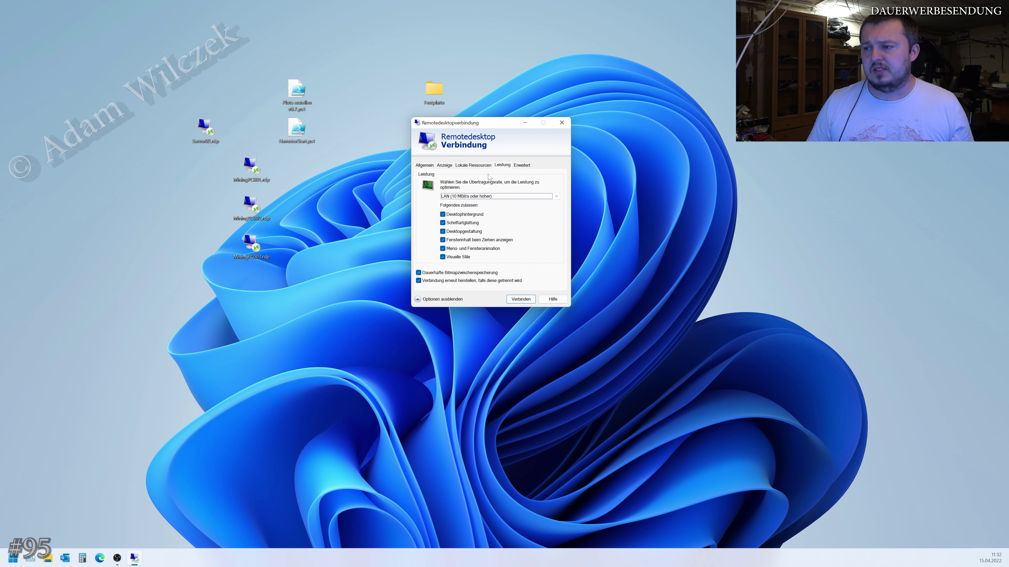
click(522, 166)
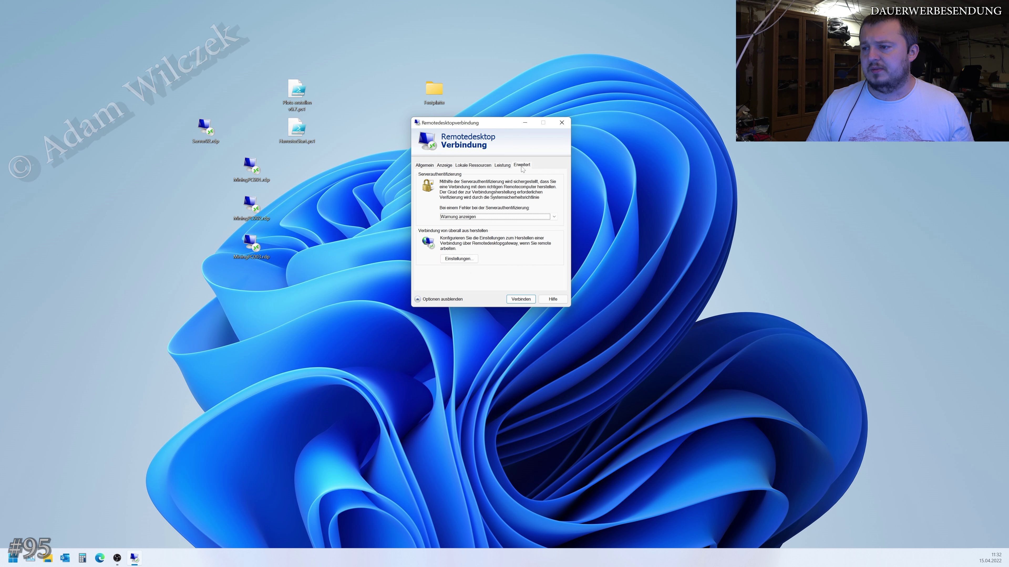
click(502, 217)
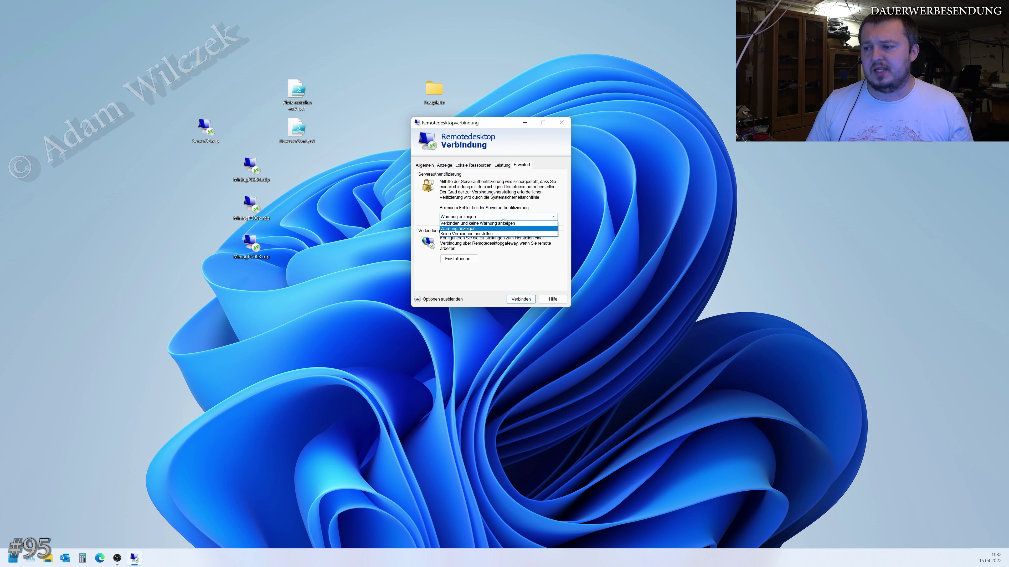
key(Escape)
key(ctrl+Tab)
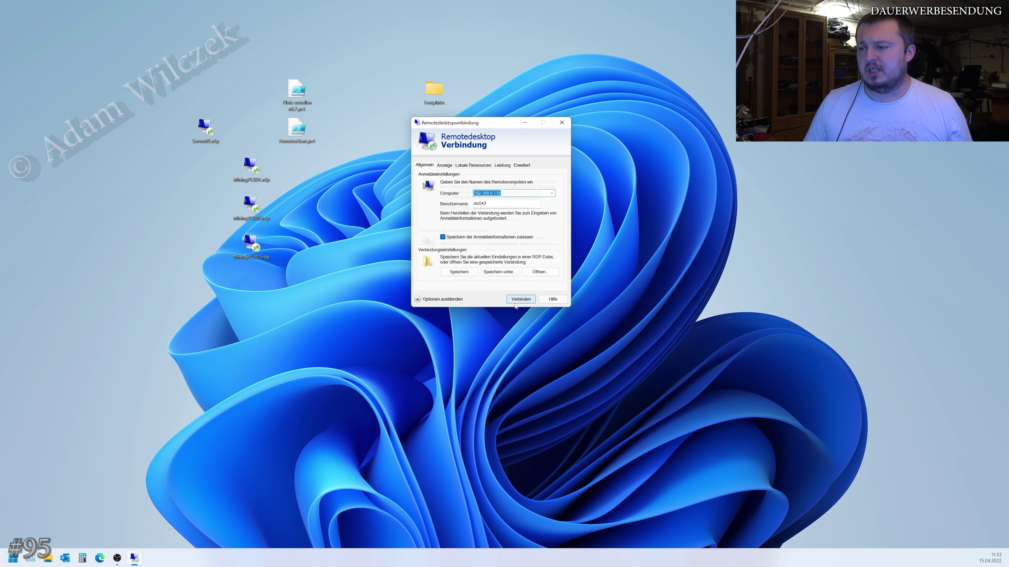
Save the connection settings as 'test' (.RDP) in the Desktop folder.
click(491, 273)
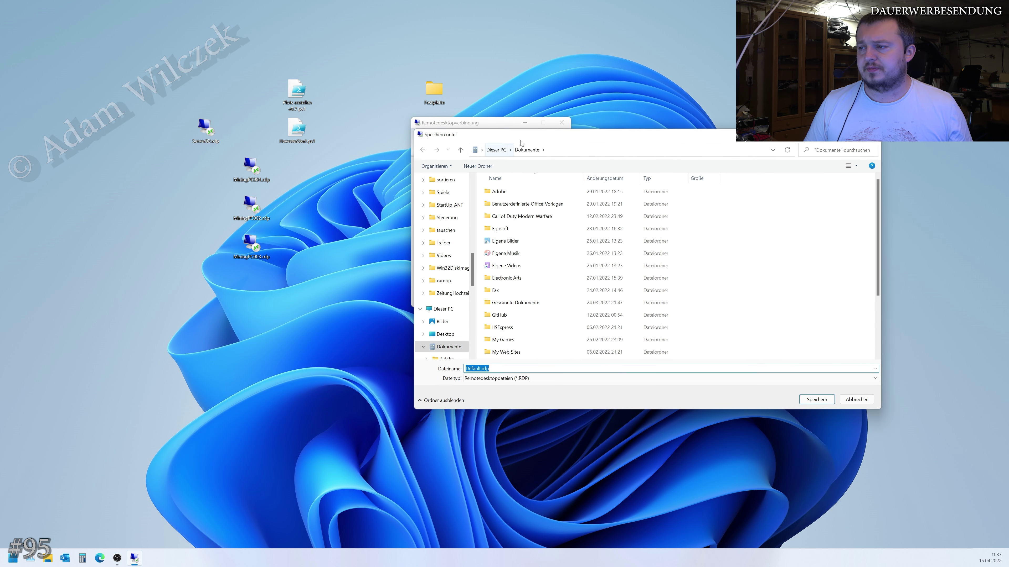
scroll(448, 213, down, 10)
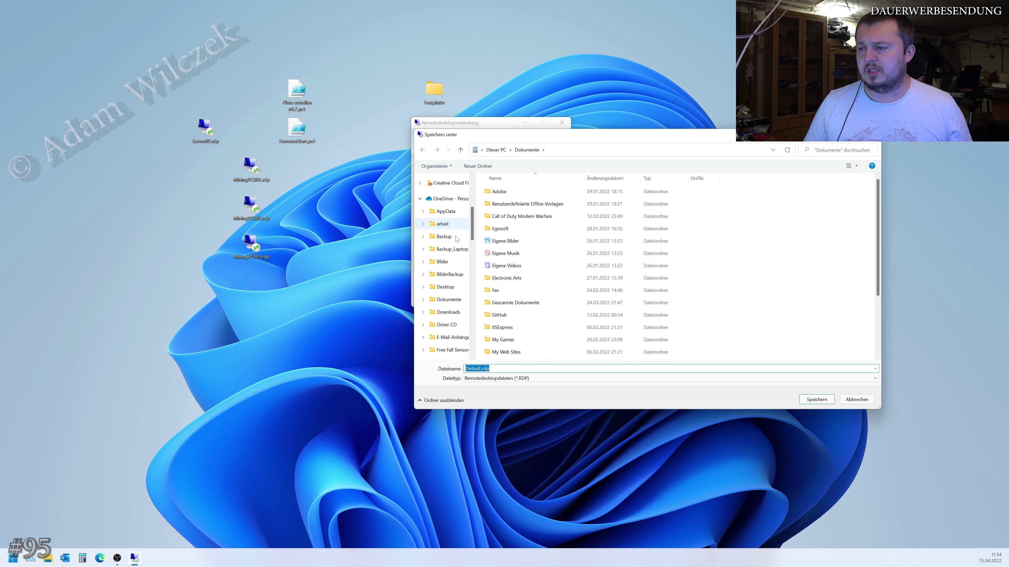
scroll(457, 238, up, 6)
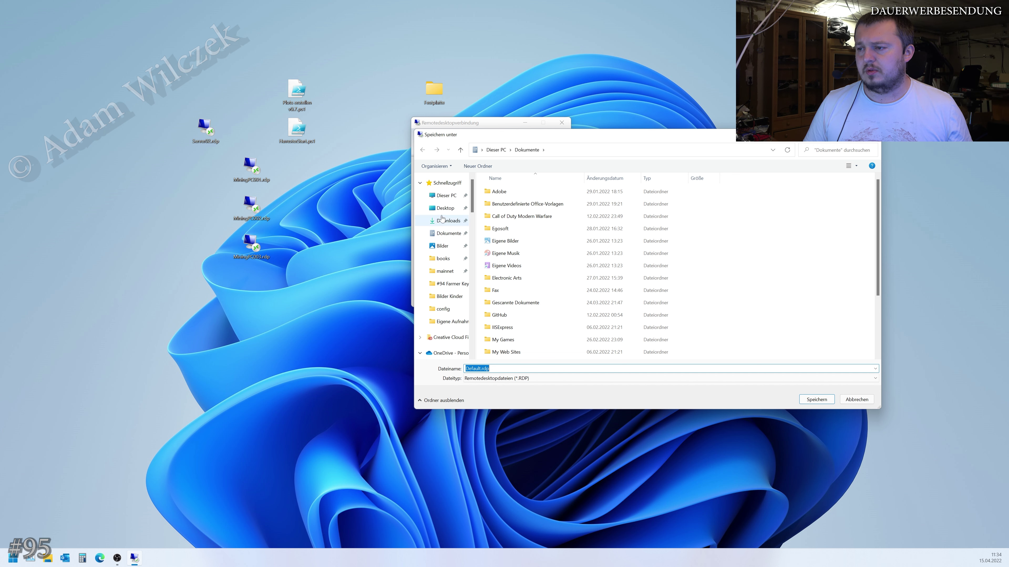
click(445, 347)
click(524, 369)
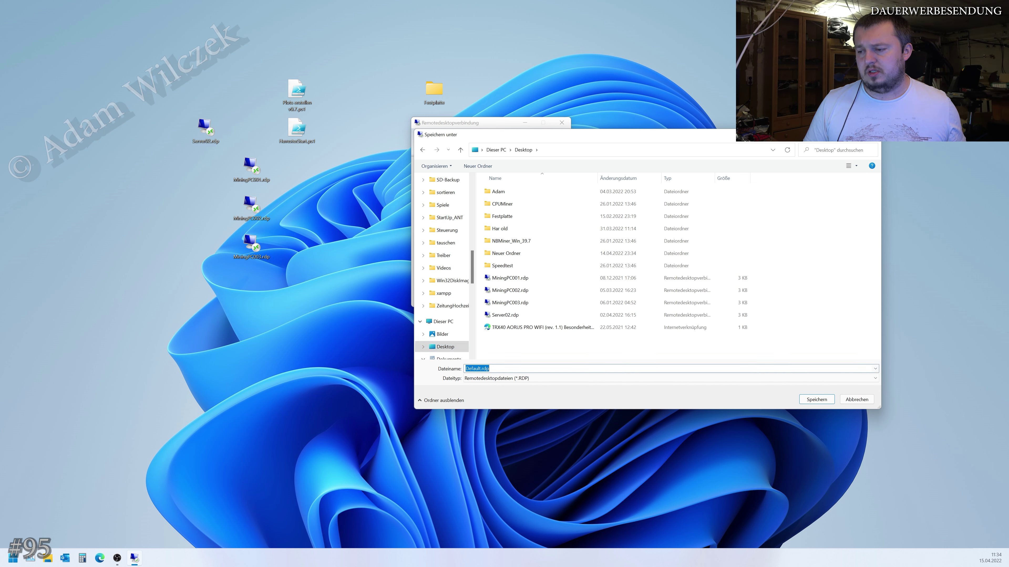
text(tert)
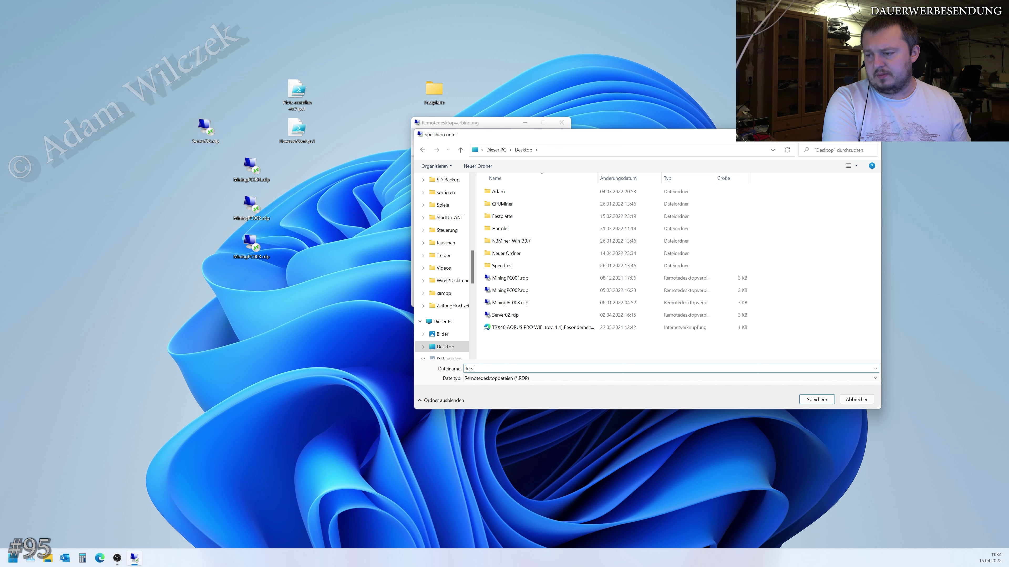
key(BackSpace)
key(BackSpace)
text(st)
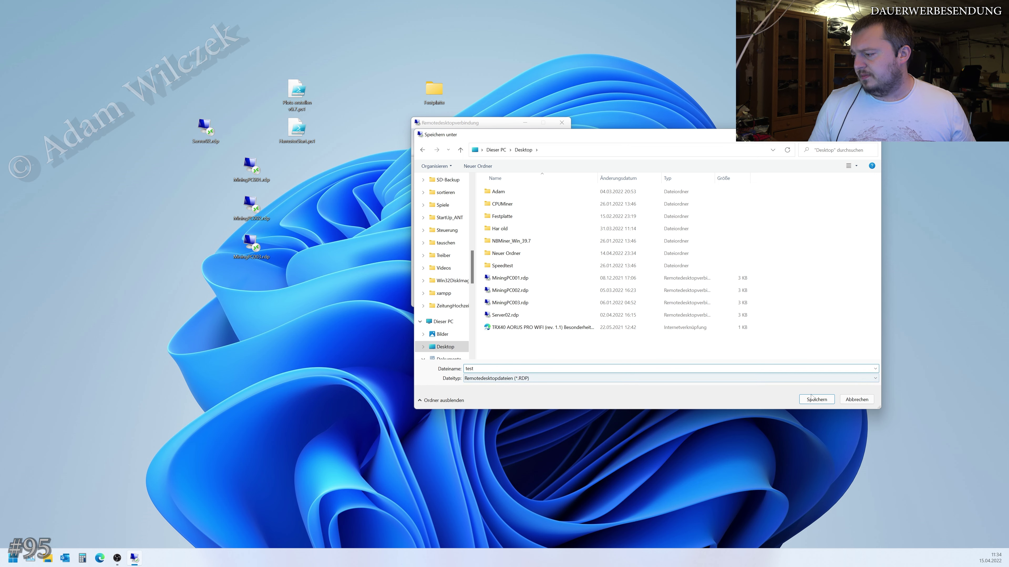
key(Return)
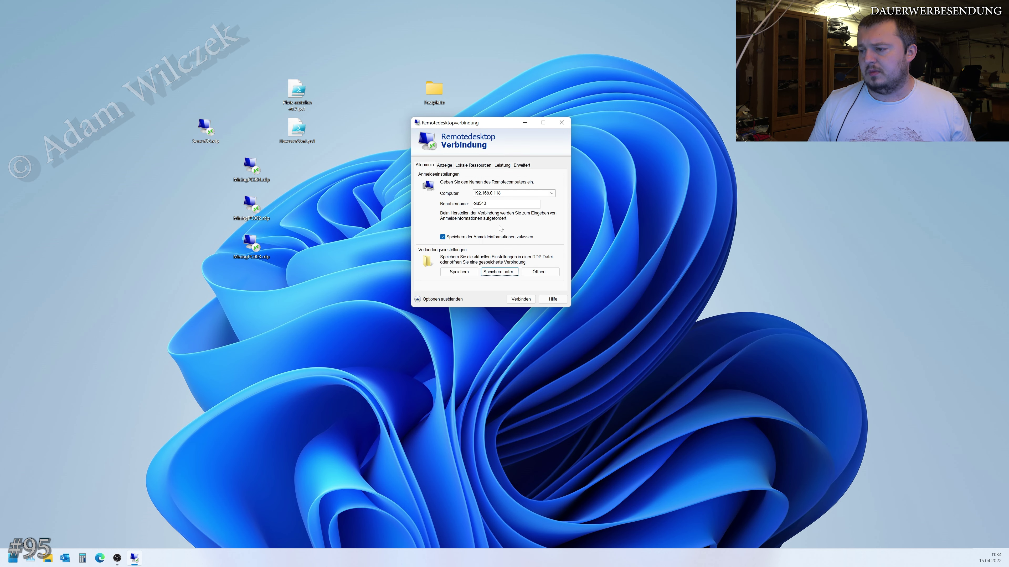
Move aside and close the connection window, selecting the new test.rdp on the desktop.
drag(511, 125, 611, 128)
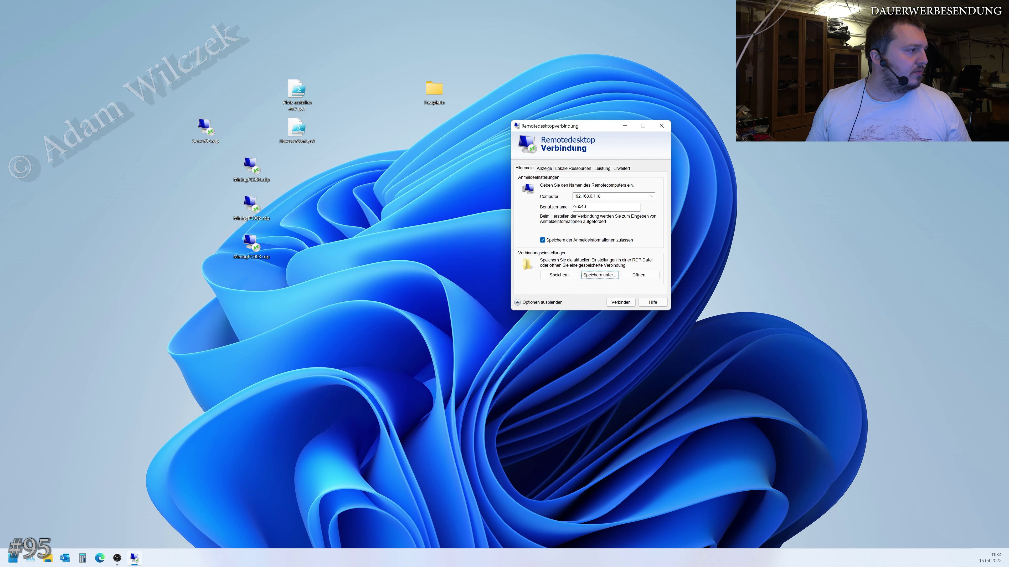
click(349, 204)
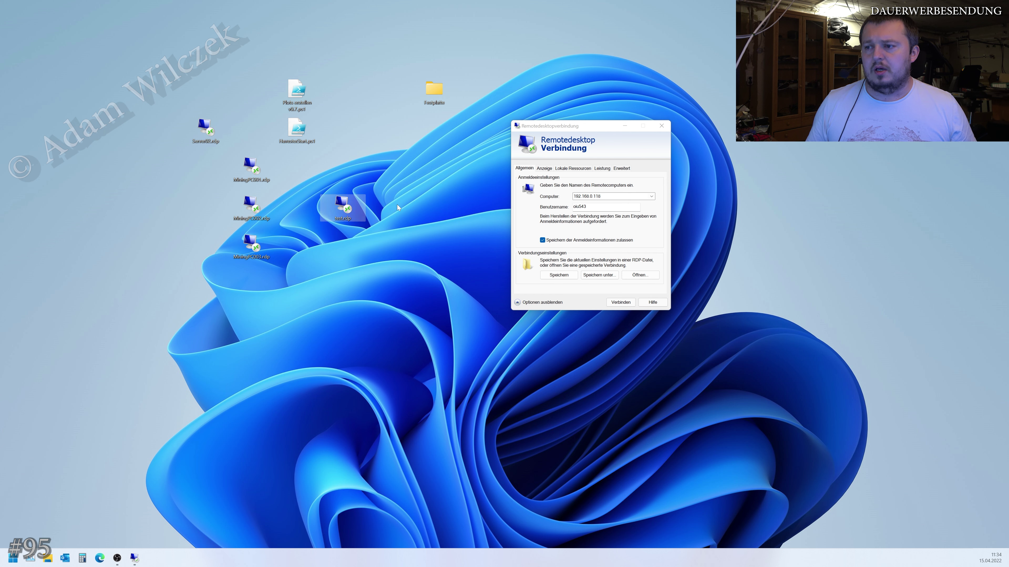
click(661, 125)
Launch test.rdp, accept the publisher warning, cancel the connection to 192.168.0.118, then delete test.rdp.
click(448, 203)
click(134, 558)
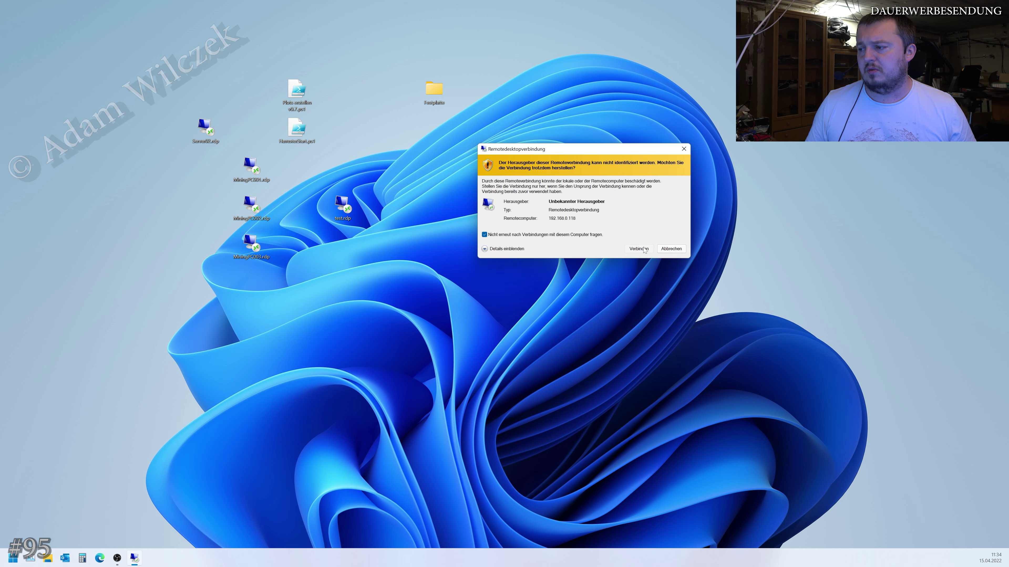
click(671, 248)
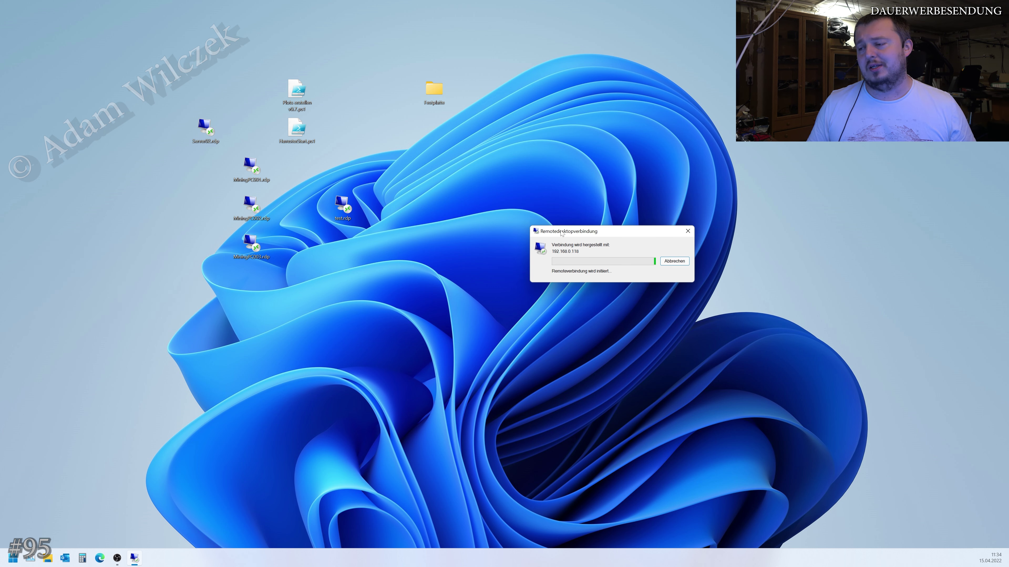
click(672, 263)
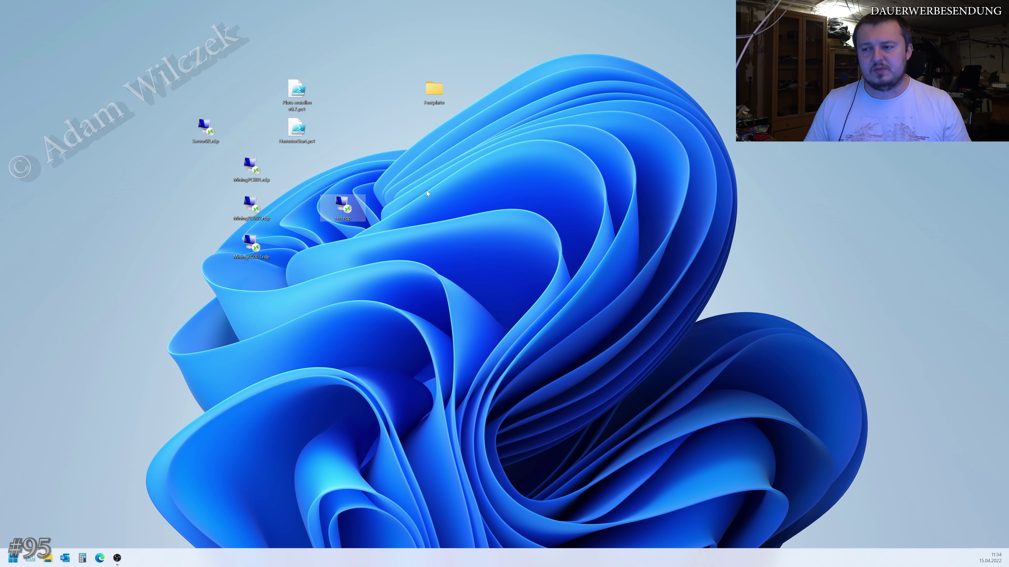
key(Delete)
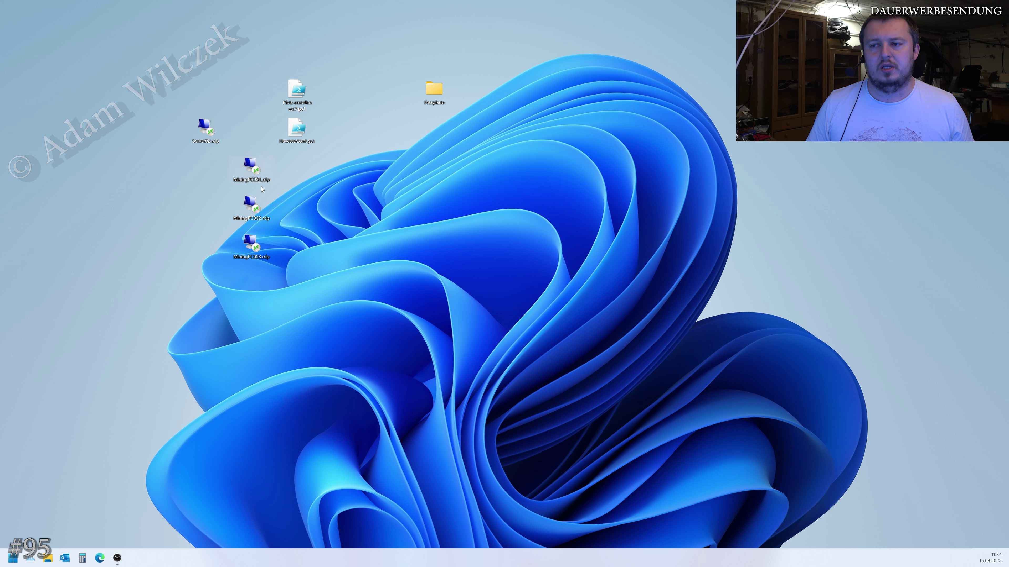
Select the MiningPC002 file and launch the saved connection to open the Server02 session.
click(247, 205)
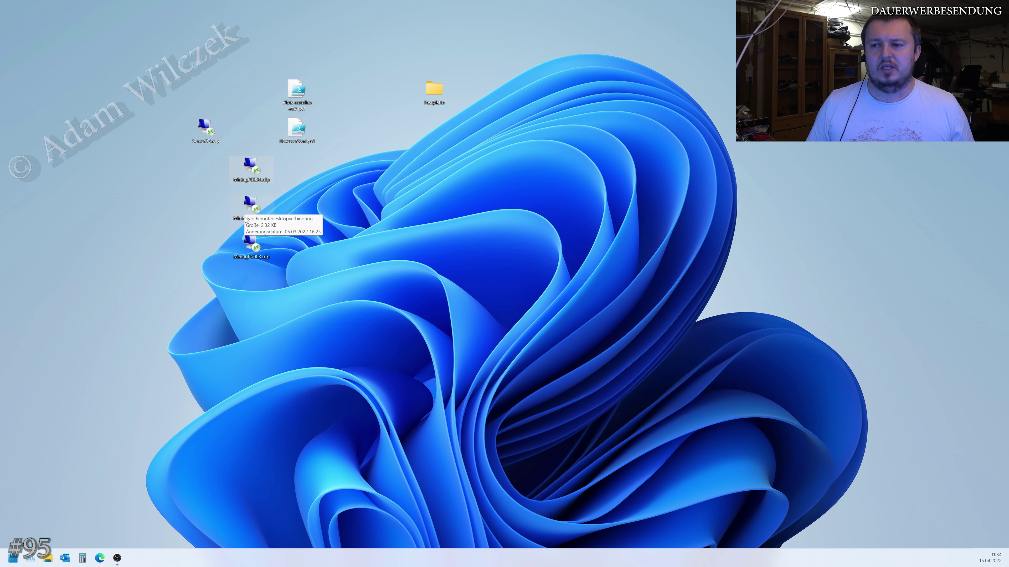
click(183, 137)
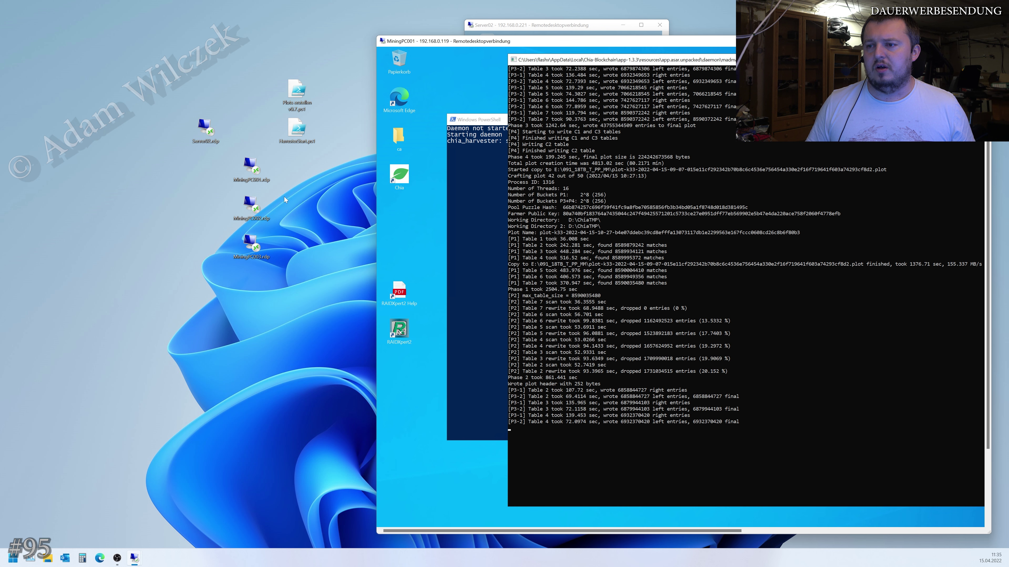
Open the MiningPC002 session, enlarge its console, then switch to the MiningPC001 and Server02 sessions.
double_click(261, 204)
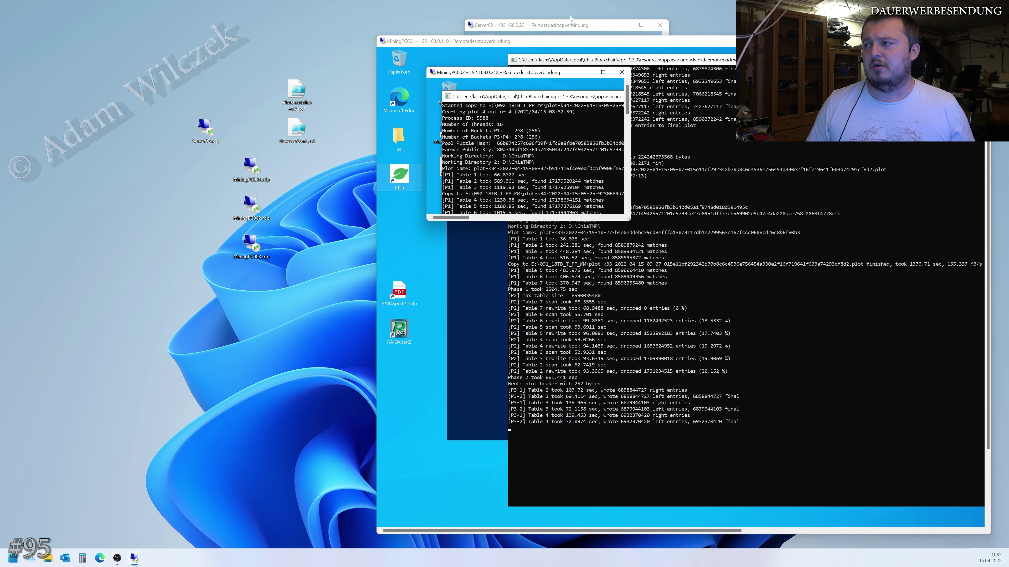
drag(617, 218, 962, 485)
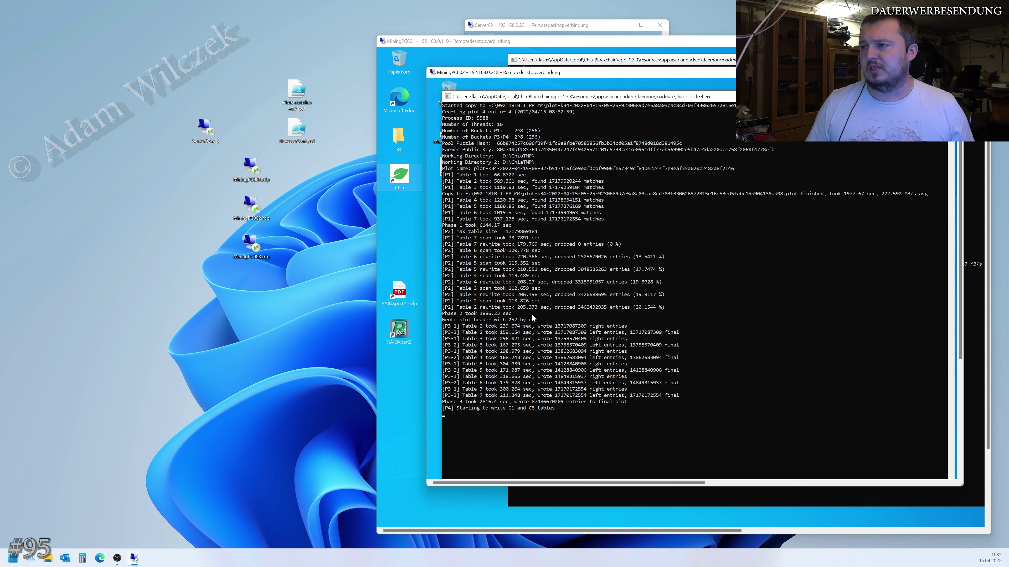
click(667, 41)
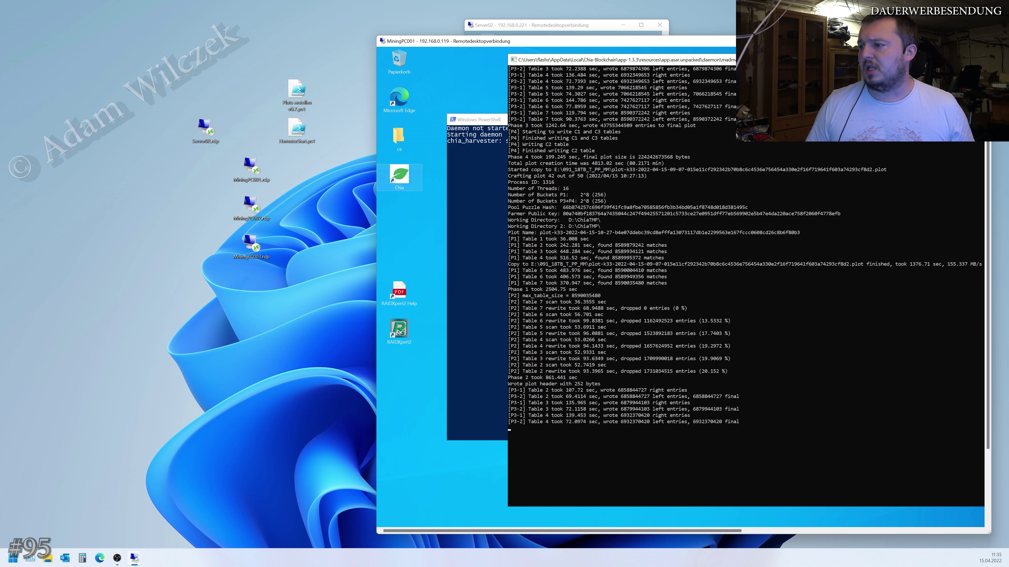
click(581, 25)
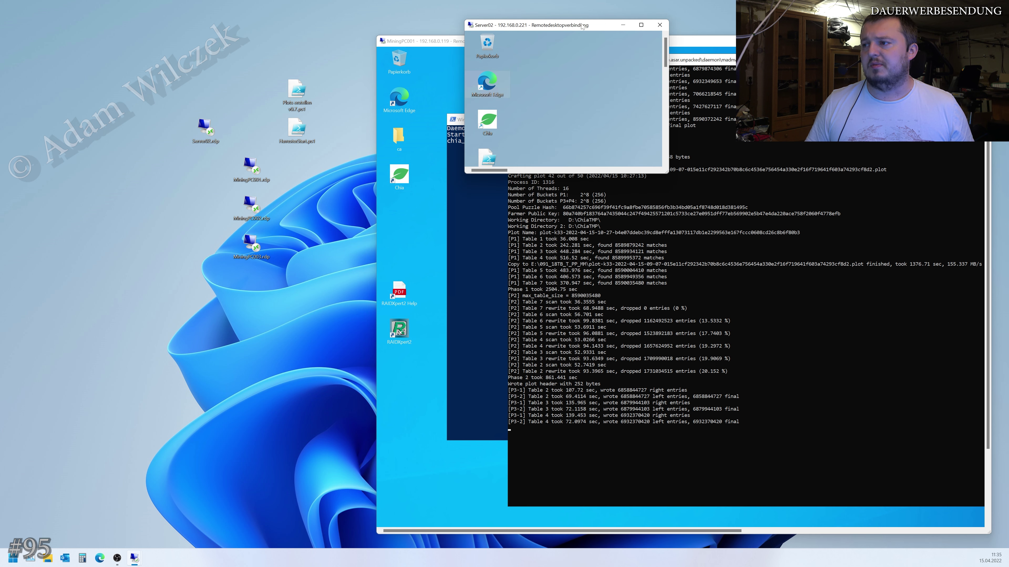
mouse_move(642, 26)
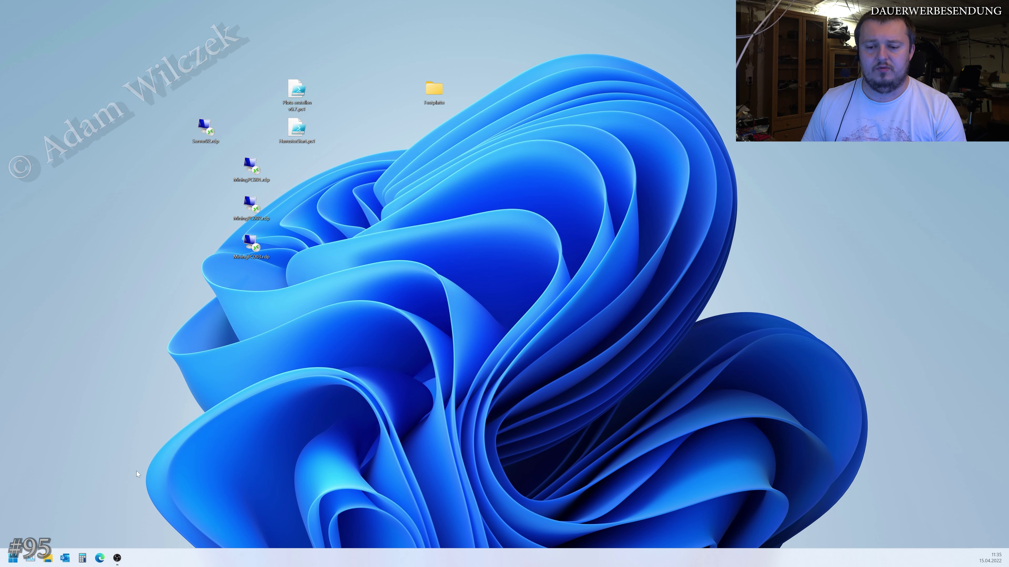
Start TeamViewer from the Windows Start menu.
click(14, 558)
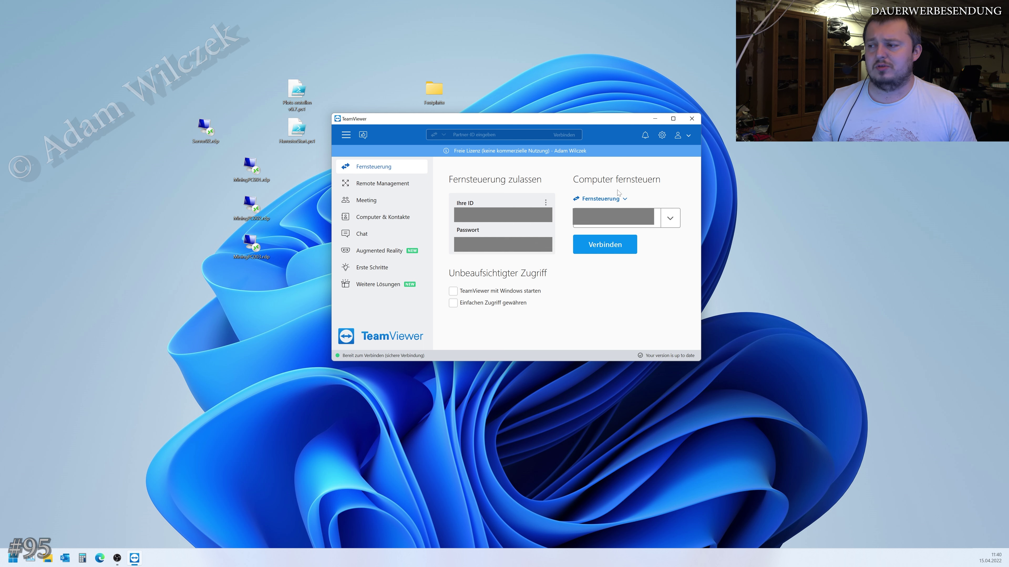
Open TeamViewer's subscription page in Edge, close TeamViewer, and bring the subscription page back.
click(520, 150)
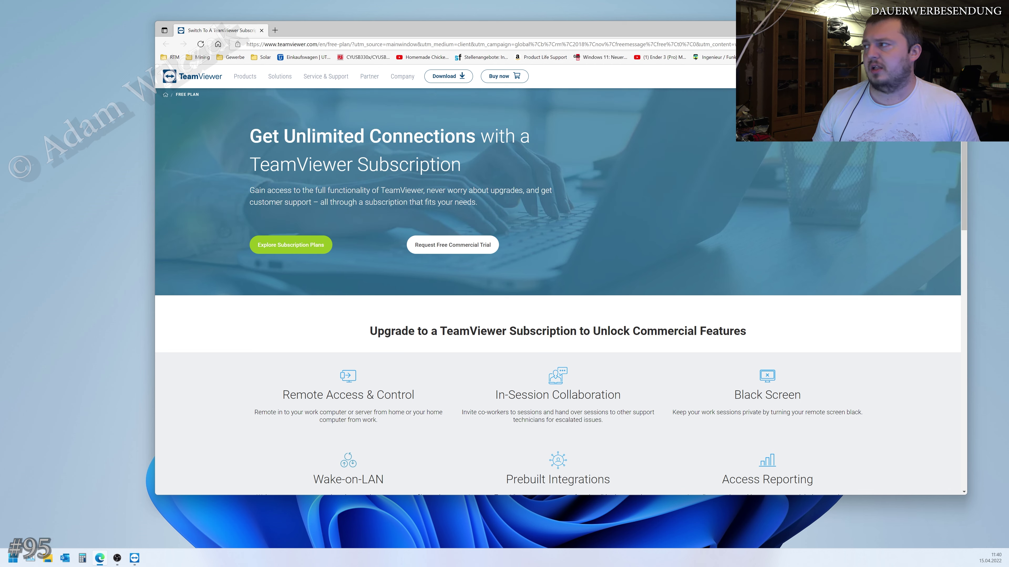
key(ctrl+w)
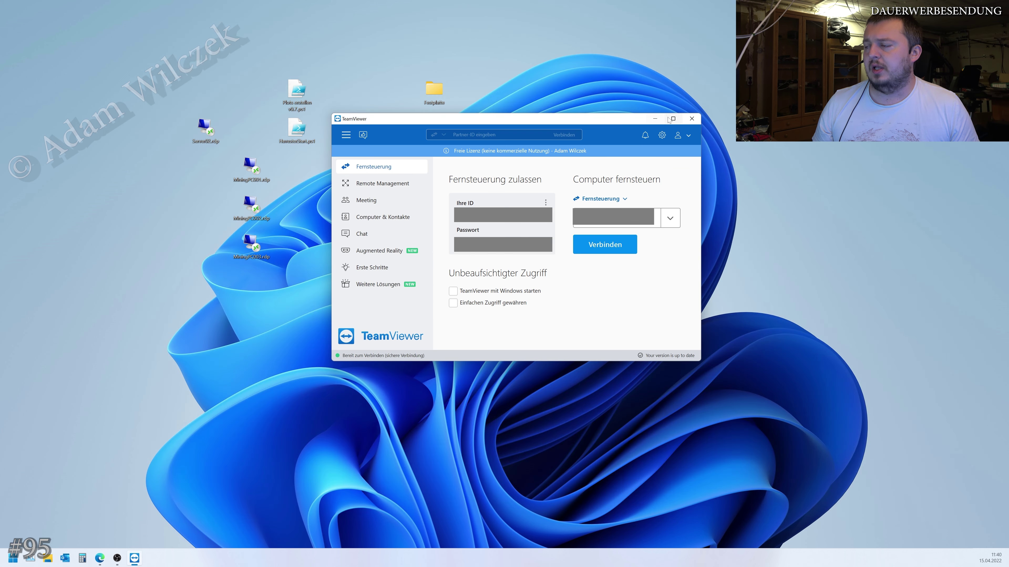
click(692, 120)
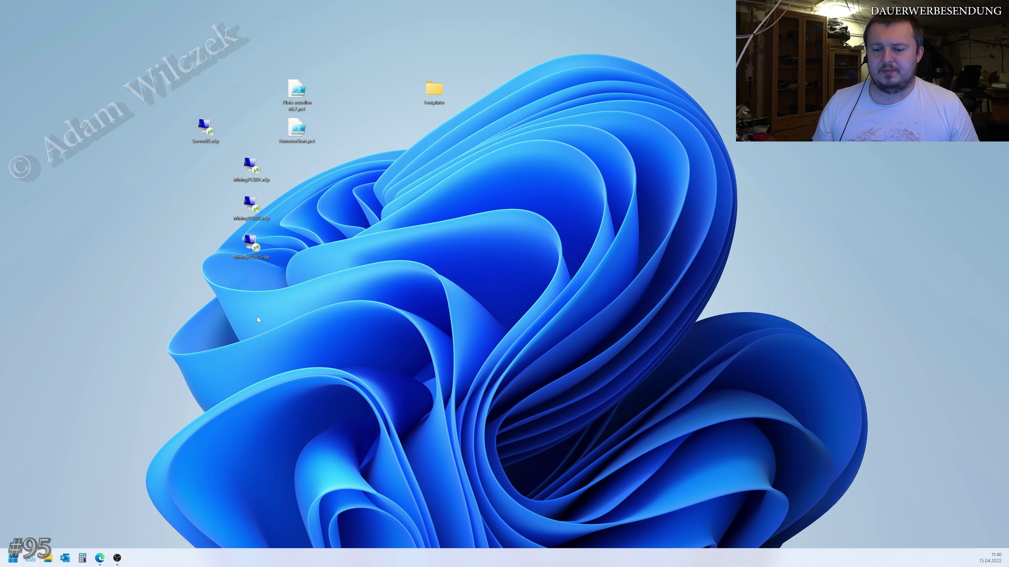
click(99, 558)
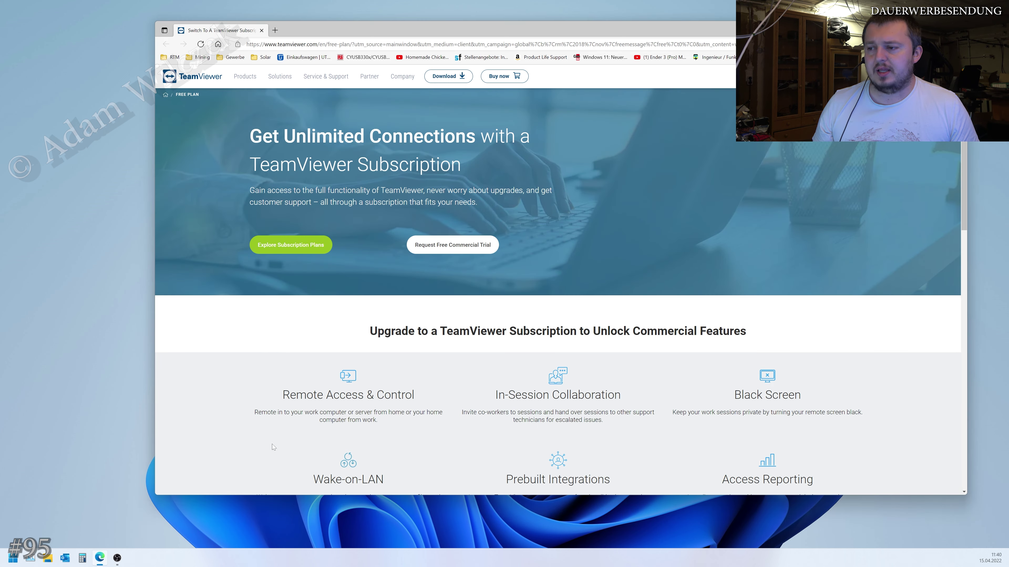
Show the single-user licences under Buy now: Remote Access €13,90 and Business €29,90 monthly.
click(502, 76)
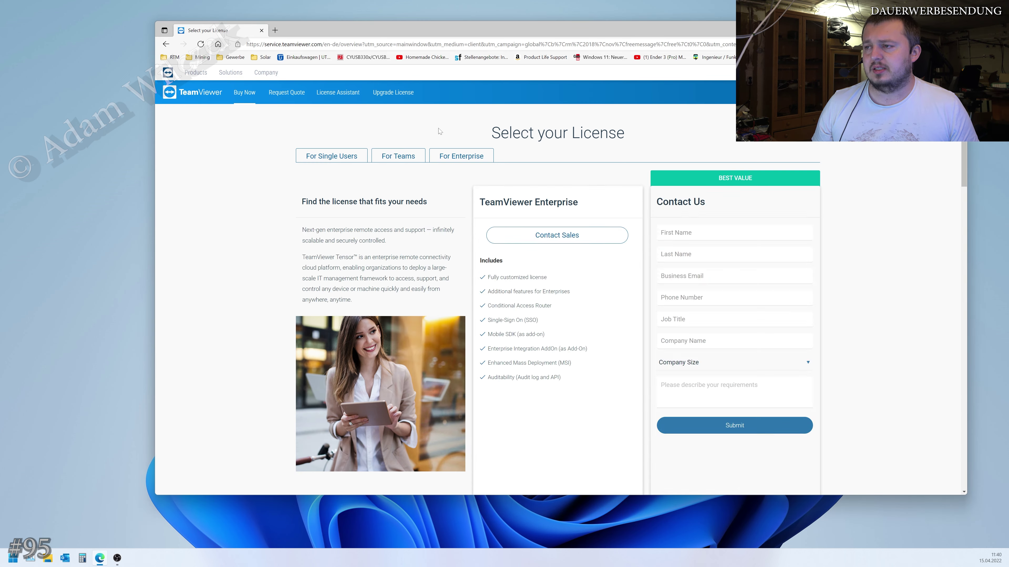
click(355, 156)
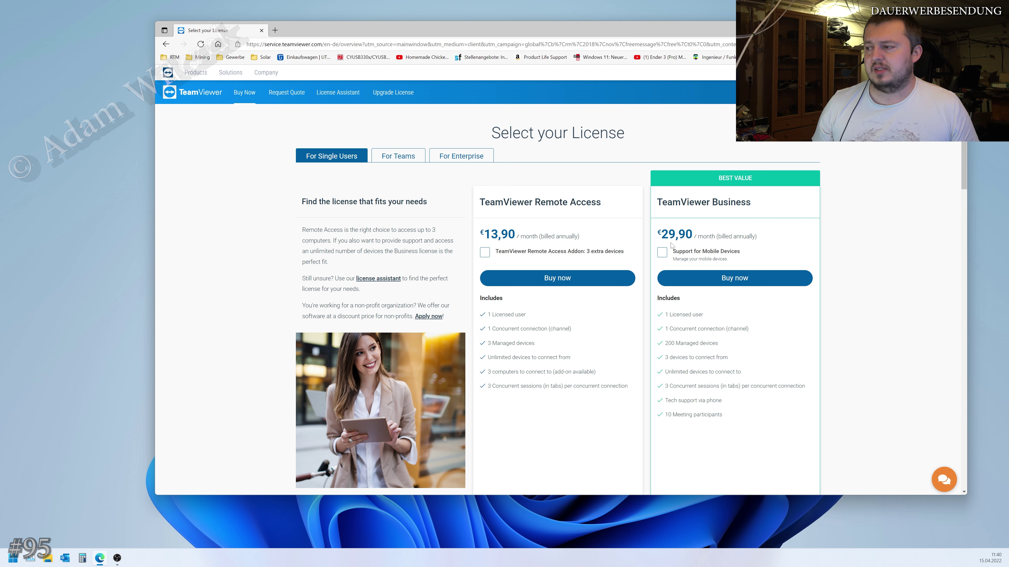